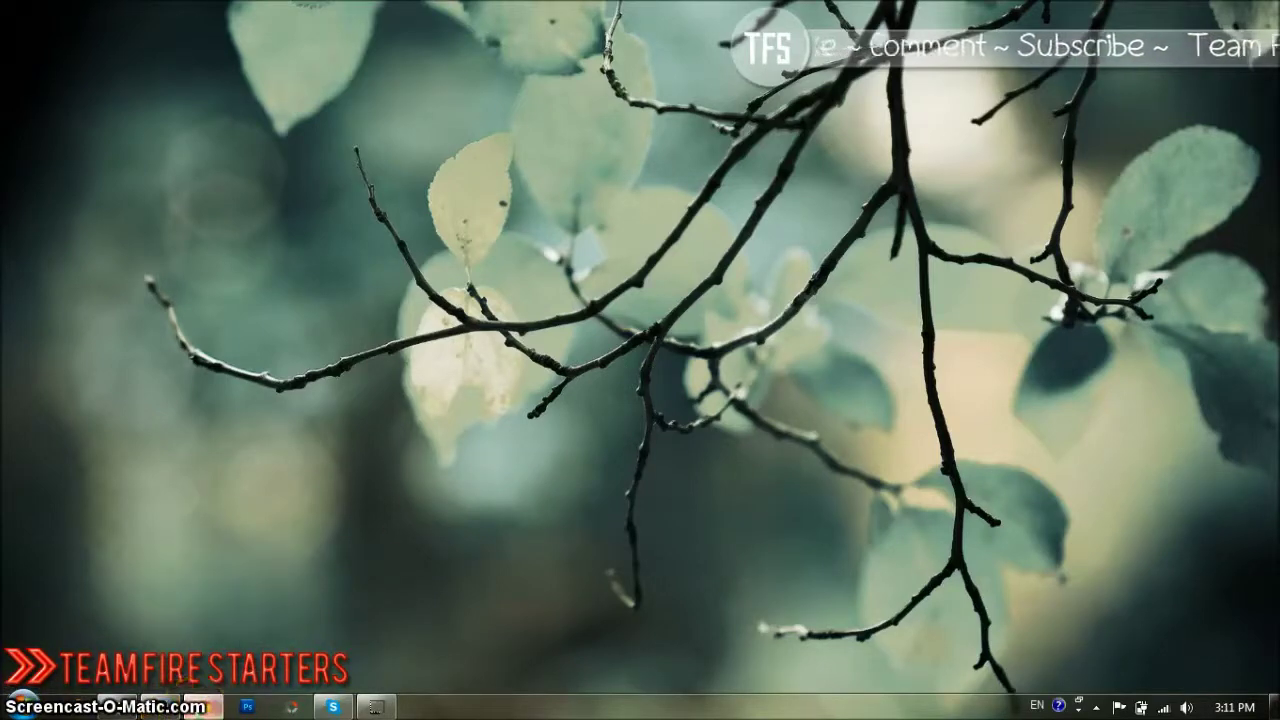
# Look through the uploaded videos on the open YouTube channel page.
pyautogui.click(197, 706)
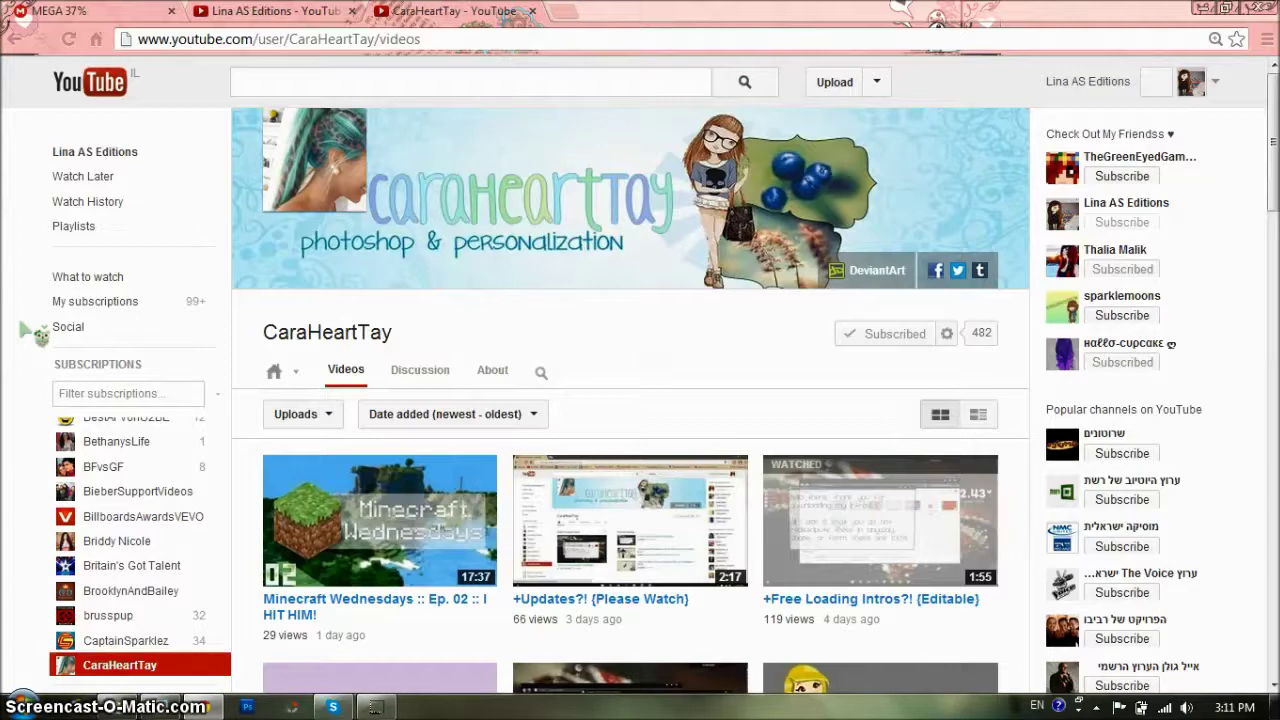
pyautogui.scroll(-4, 37, 333)
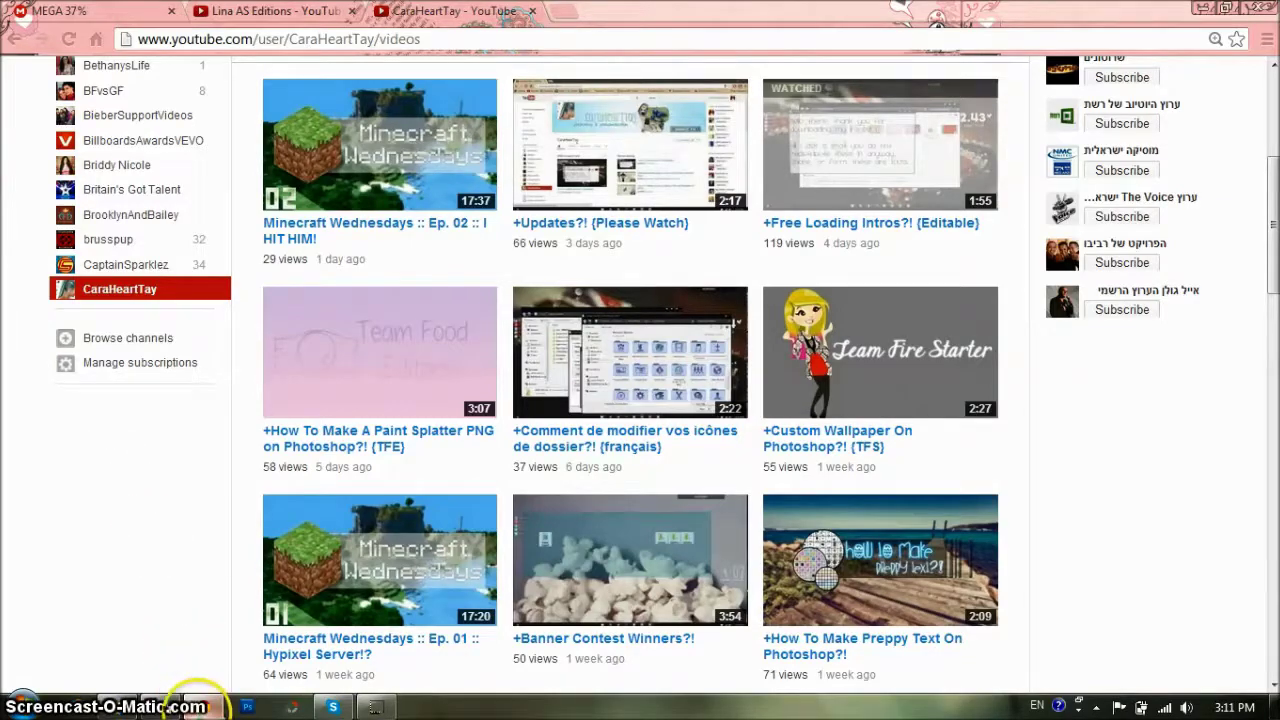
pyautogui.click(190, 705)
pyautogui.moveTo(160, 72); pyautogui.dragTo(766, 500)
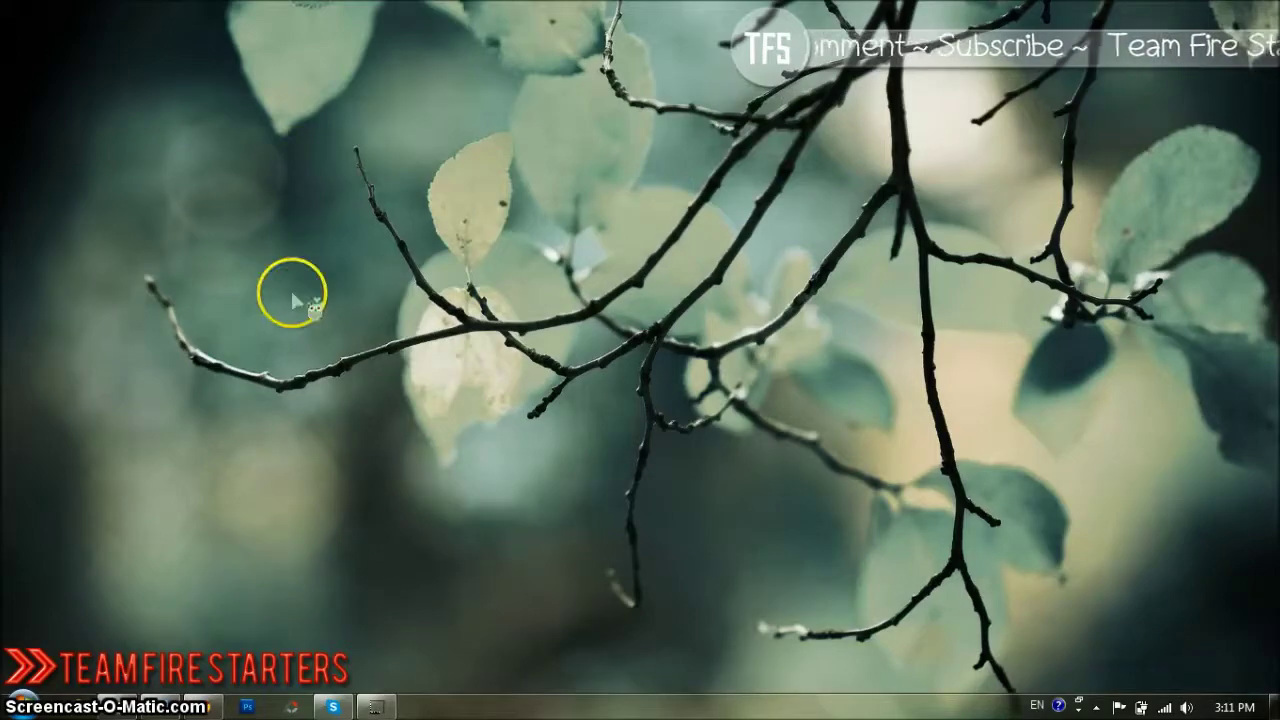
pyautogui.click(376, 707)
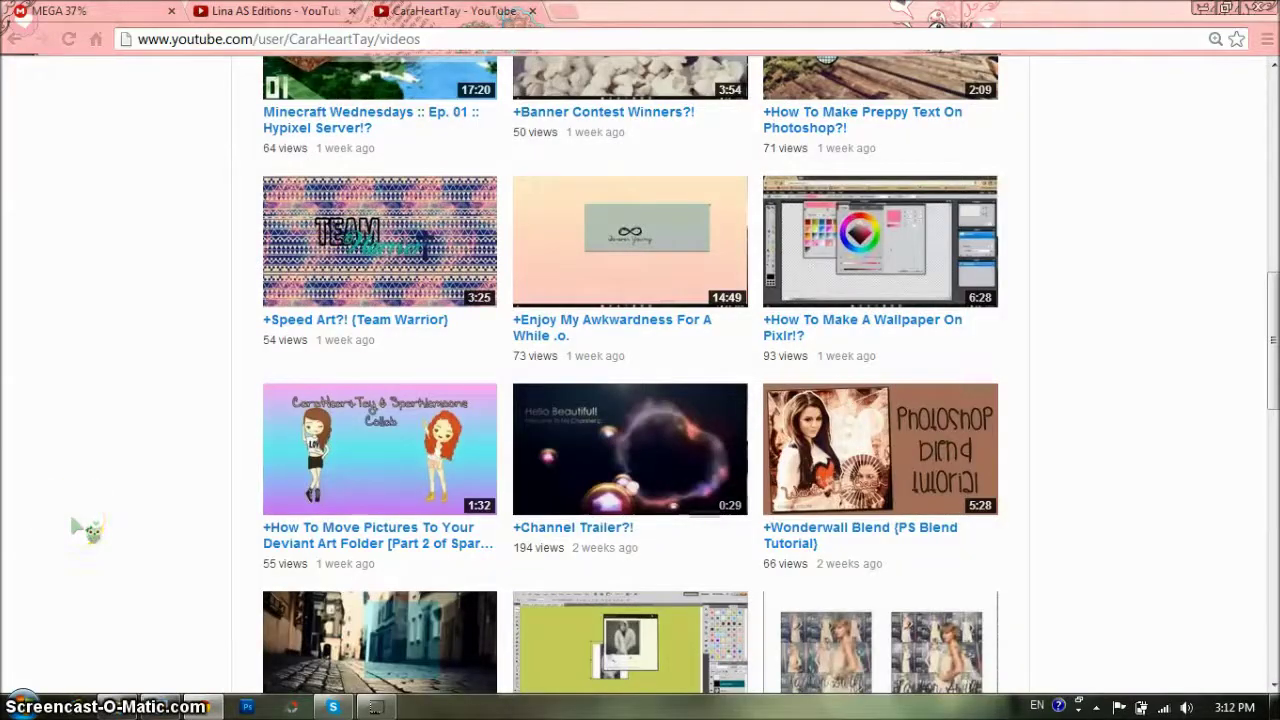
pyautogui.scroll(10, 86, 530)
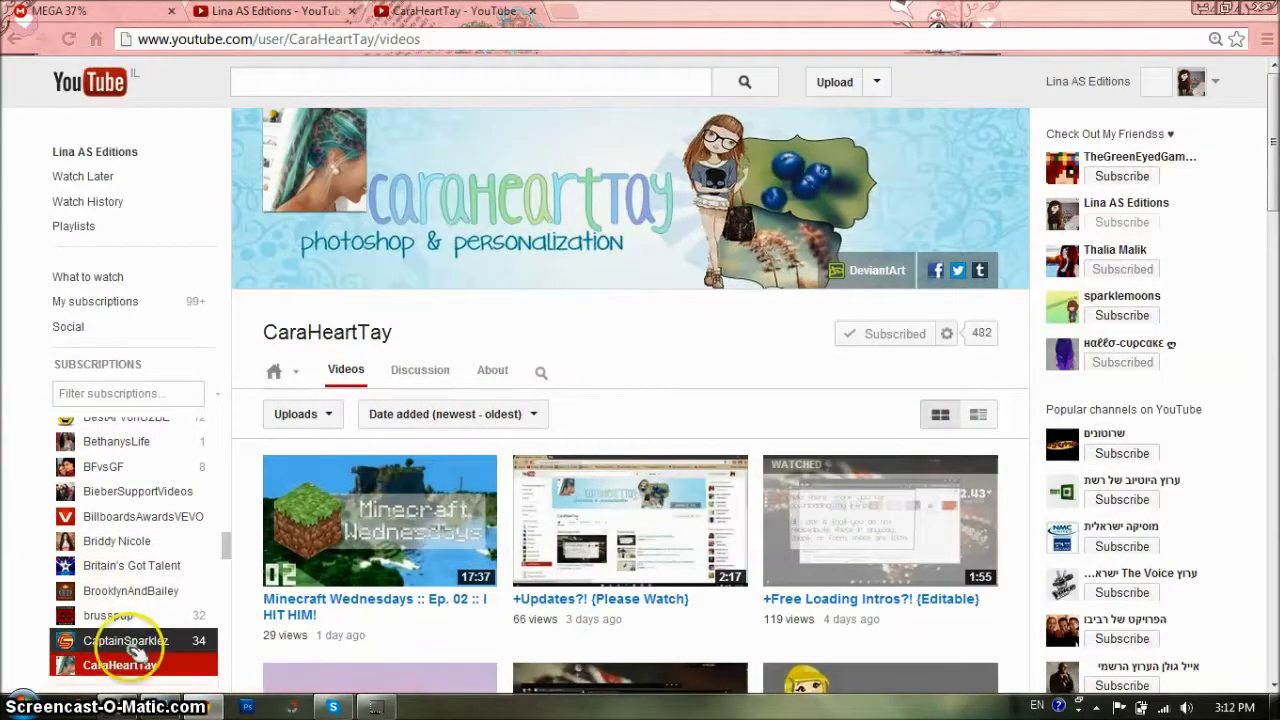
# Load pixlr.com in the browser.
pyautogui.click(477, 40)
pyautogui.write('p')
pyautogui.press('Return')
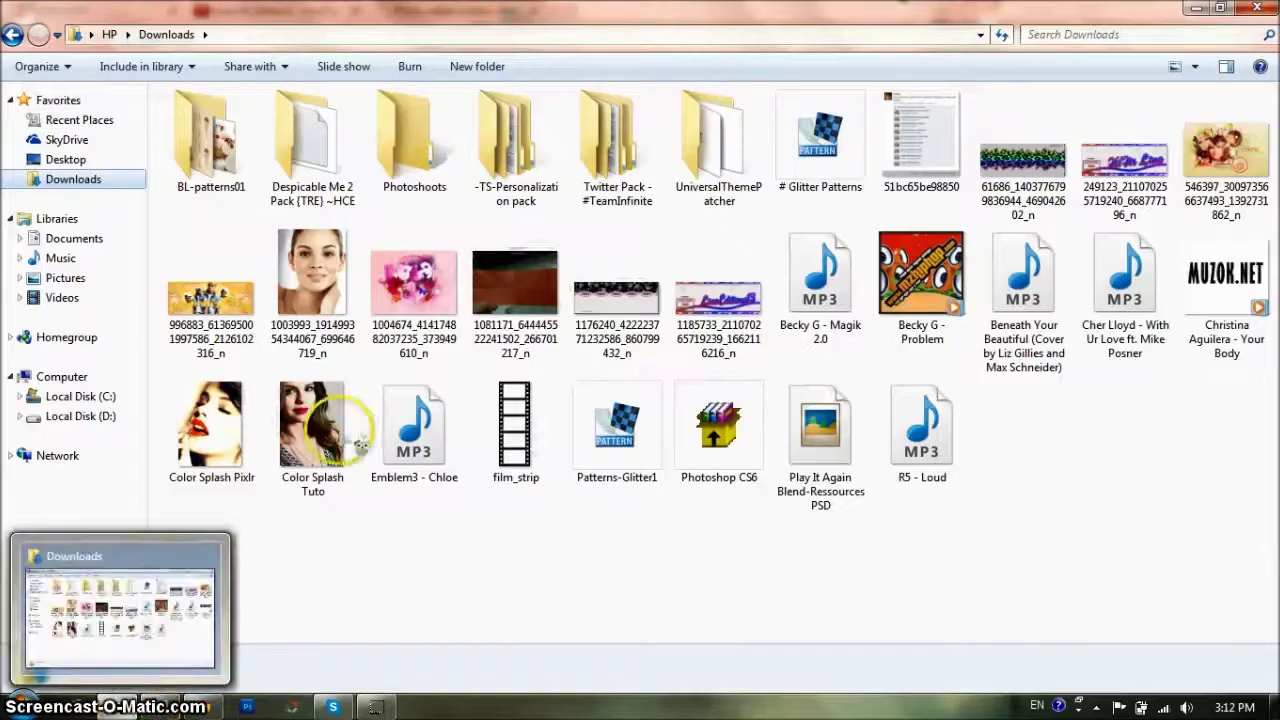
# Preview the Color Splash Pixlr image in the Downloads folder, then close the preview.
pyautogui.doubleClick(197, 432)
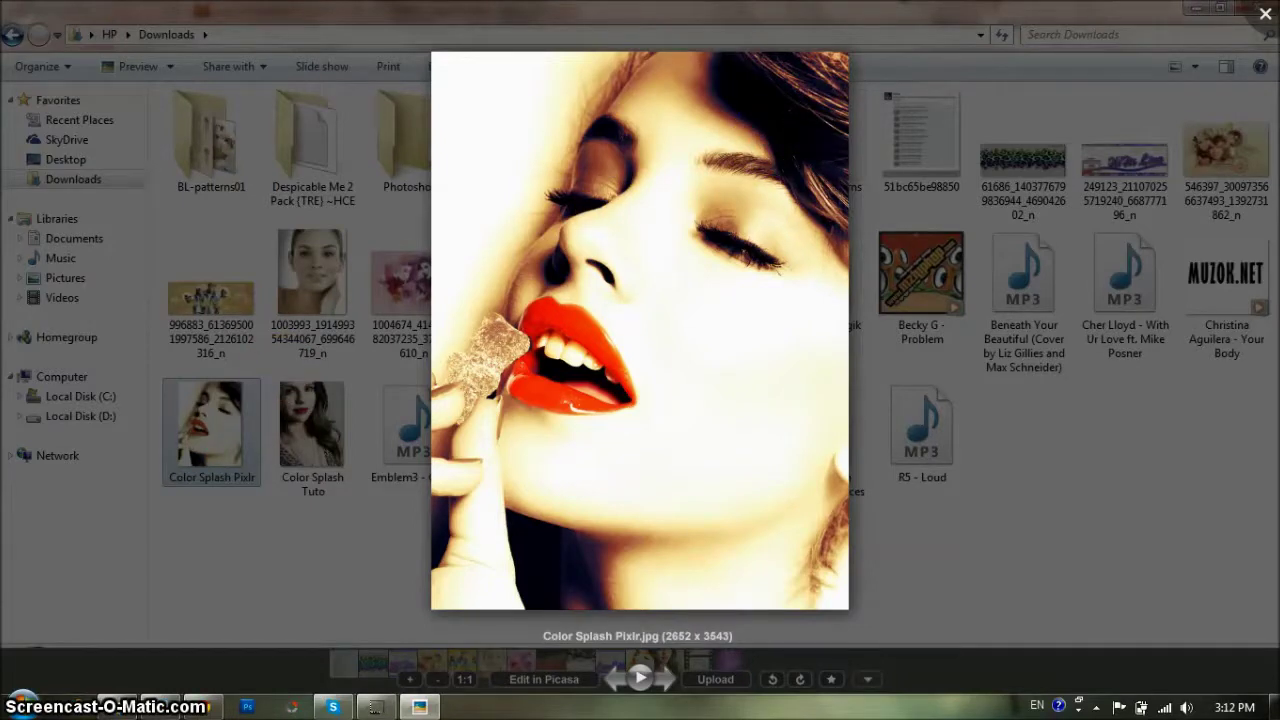
pyautogui.click(1262, 12)
pyautogui.click(325, 399)
pyautogui.click(285, 544)
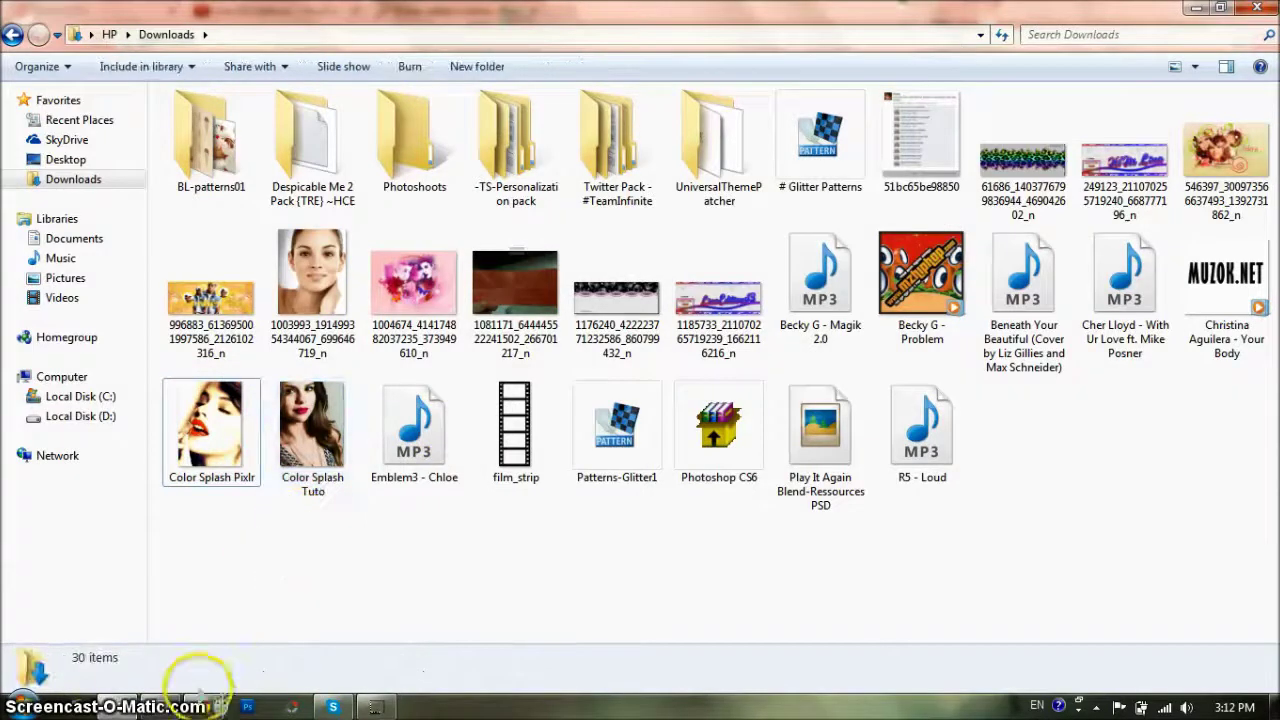
# Open Pixlr Express from the Pixlr home page and load the Color Splash Tuto photo from the computer.
pyautogui.click(203, 697)
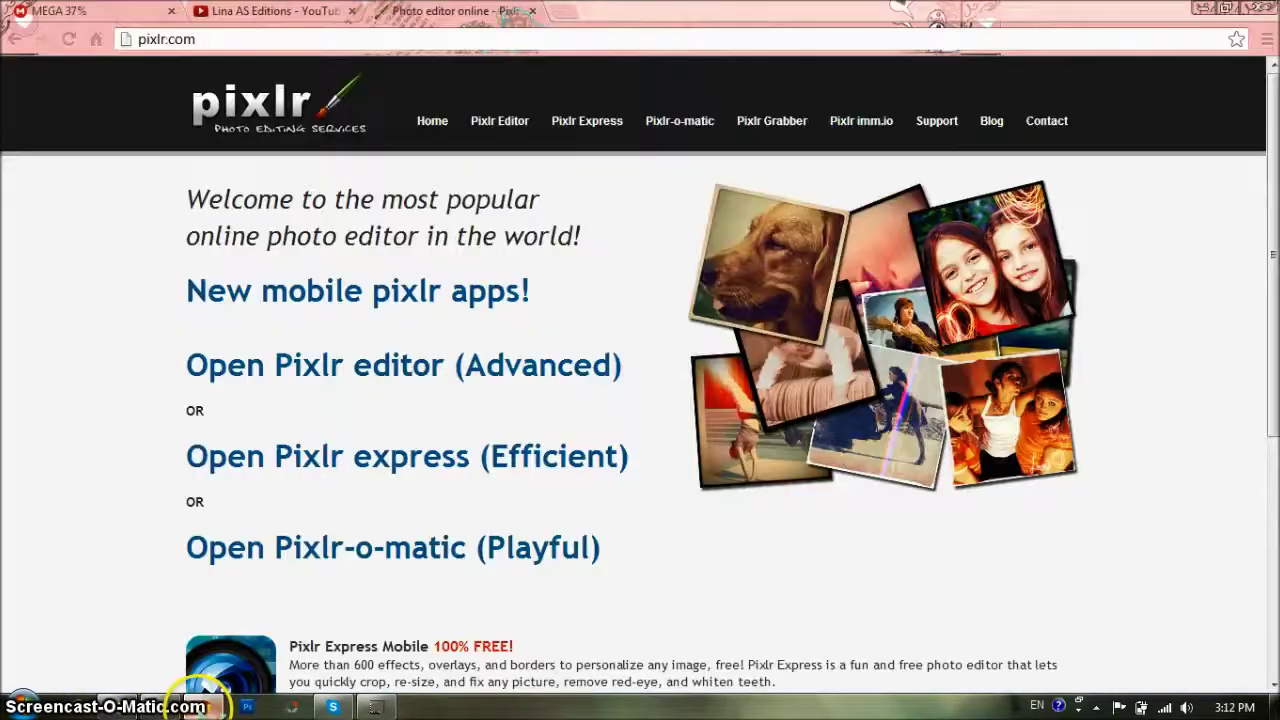
pyautogui.click(240, 40)
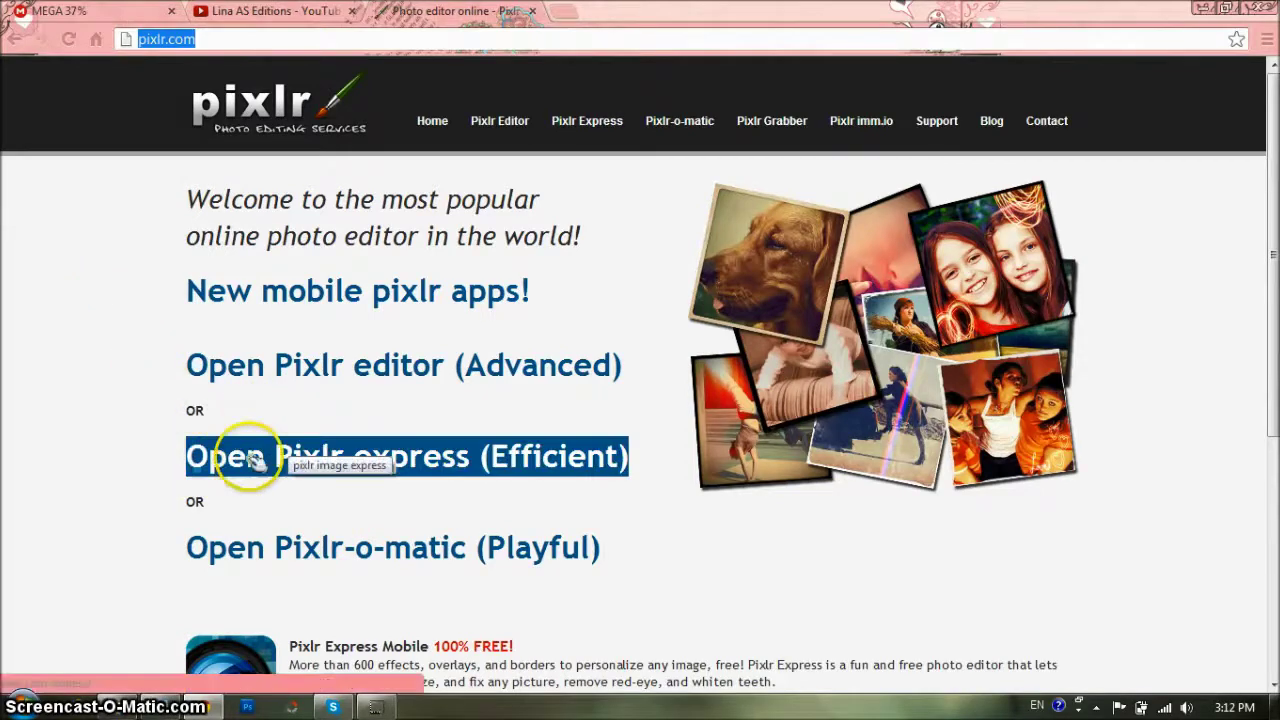
pyautogui.click(489, 456)
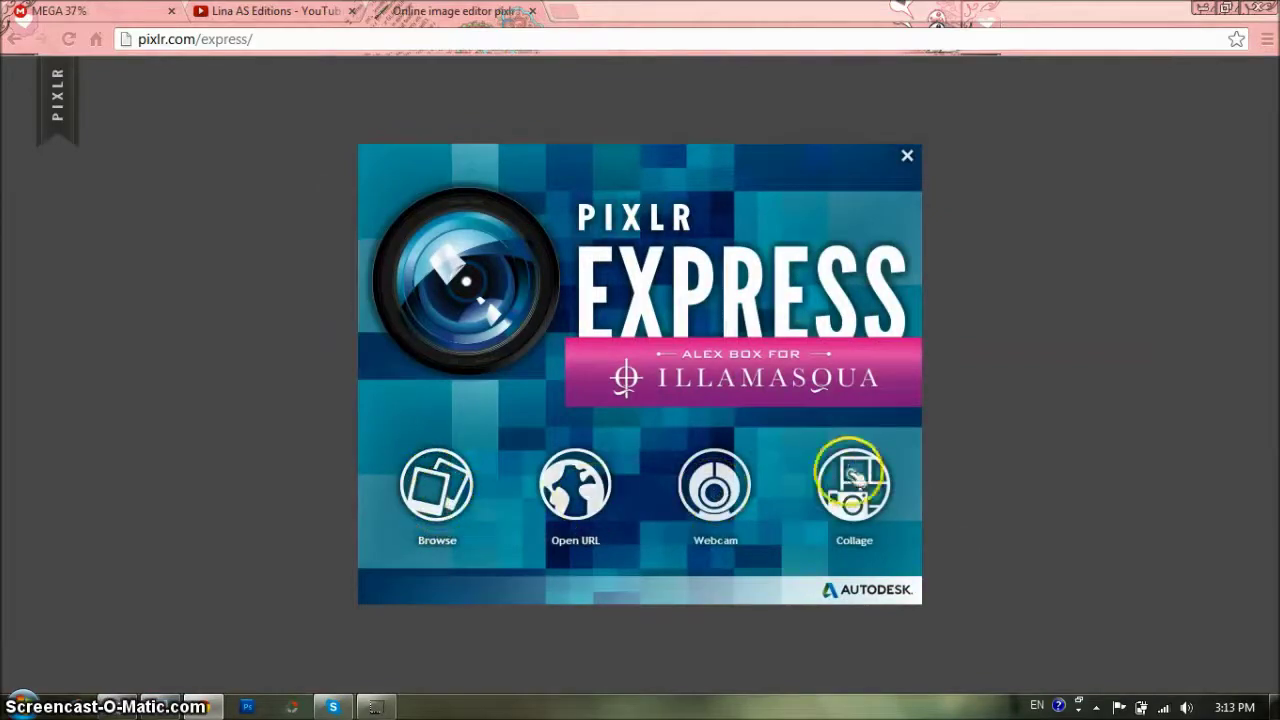
pyautogui.click(436, 478)
pyautogui.doubleClick(815, 290)
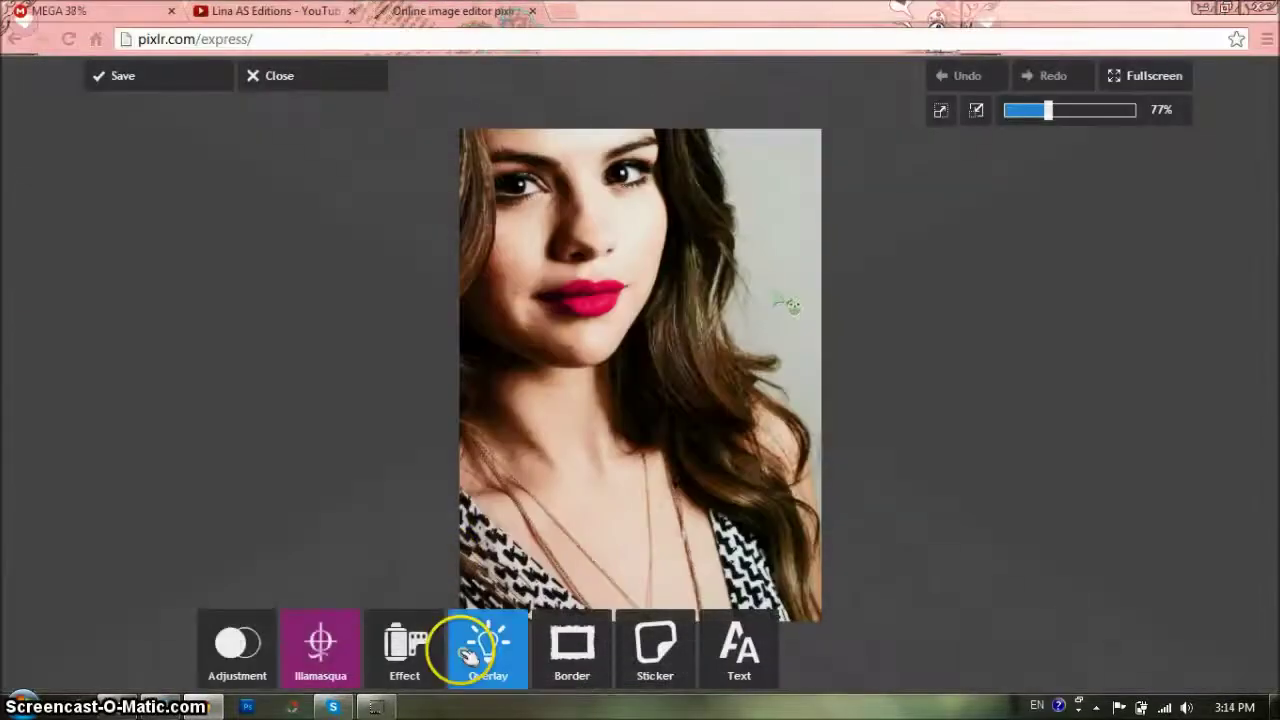
# Apply the Auto Fix adjustment to the photo.
pyautogui.click(420, 652)
pyautogui.click(234, 648)
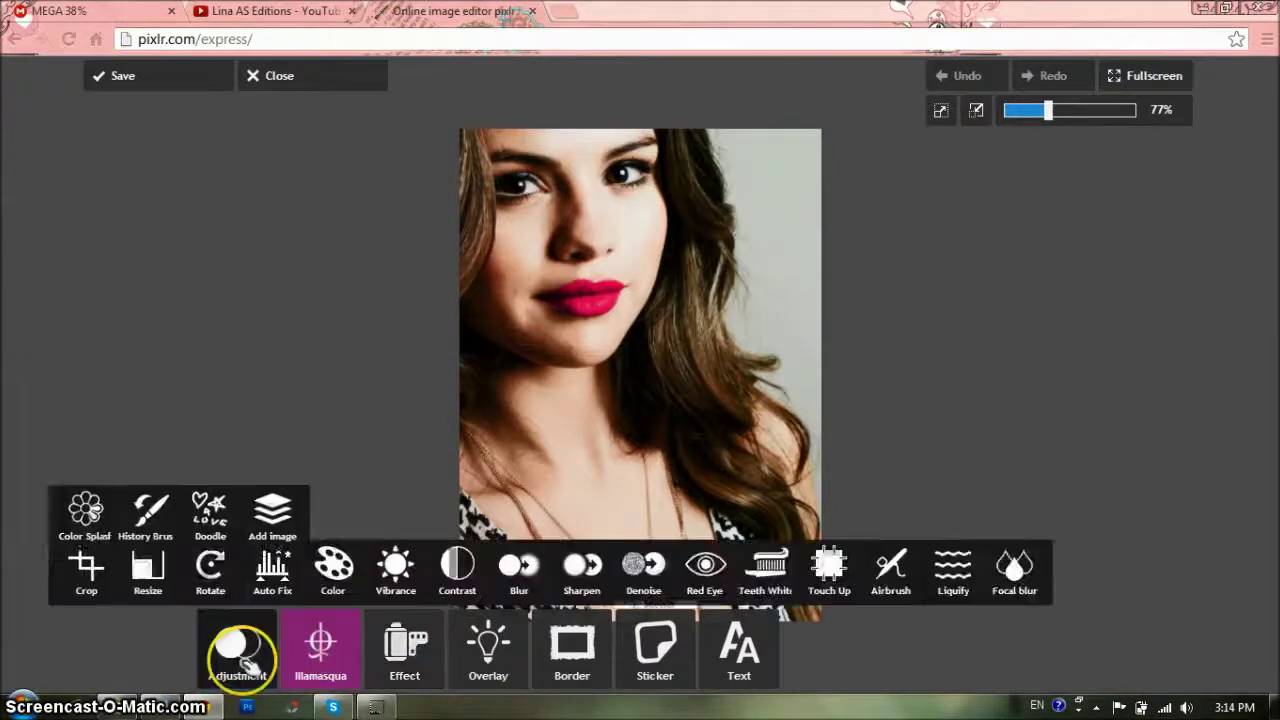
pyautogui.click(275, 585)
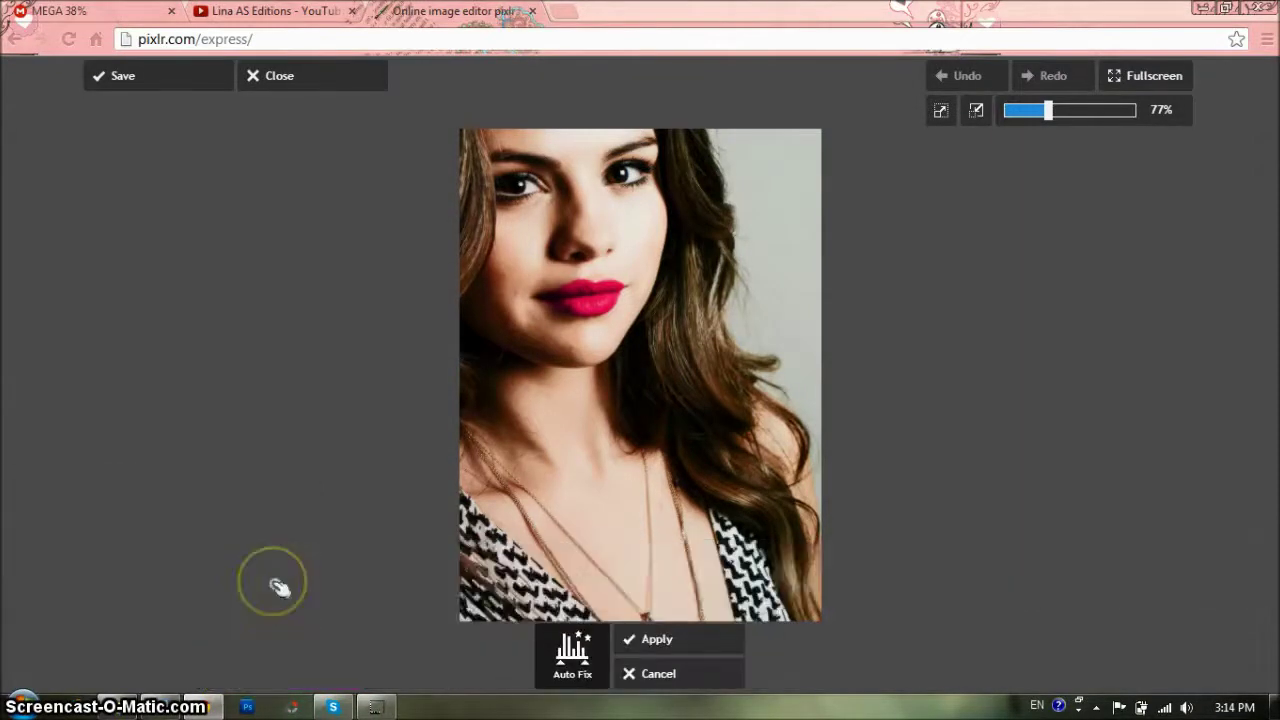
pyautogui.click(648, 632)
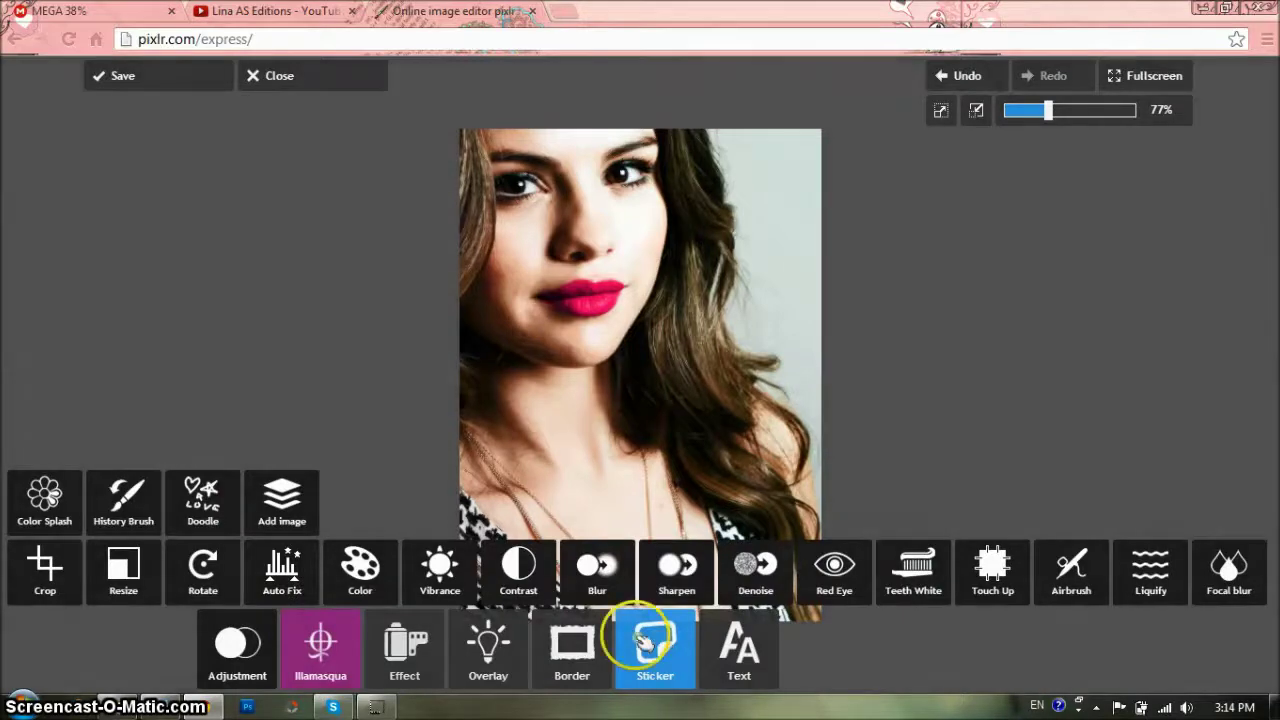
# Turn the photo black and white by applying a Color adjustment with saturation -100.
pyautogui.click(240, 650)
pyautogui.click(240, 650)
pyautogui.click(360, 562)
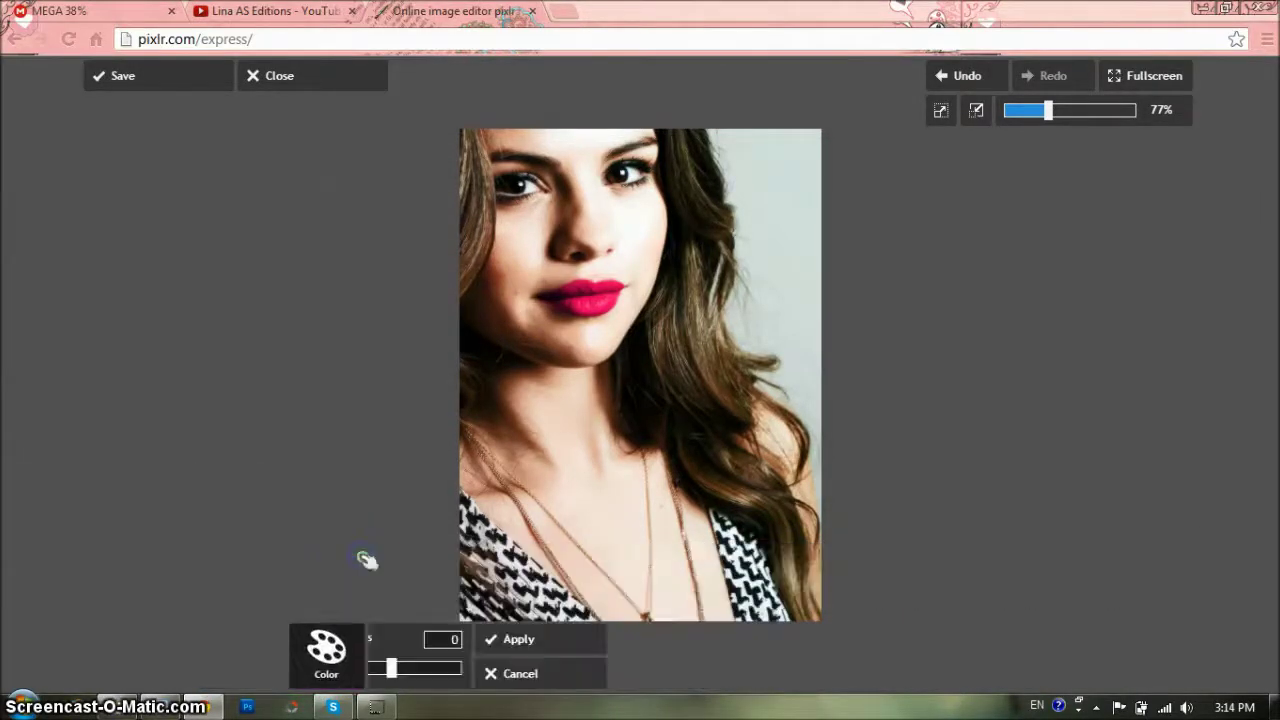
pyautogui.moveTo(609, 666); pyautogui.dragTo(478, 678)
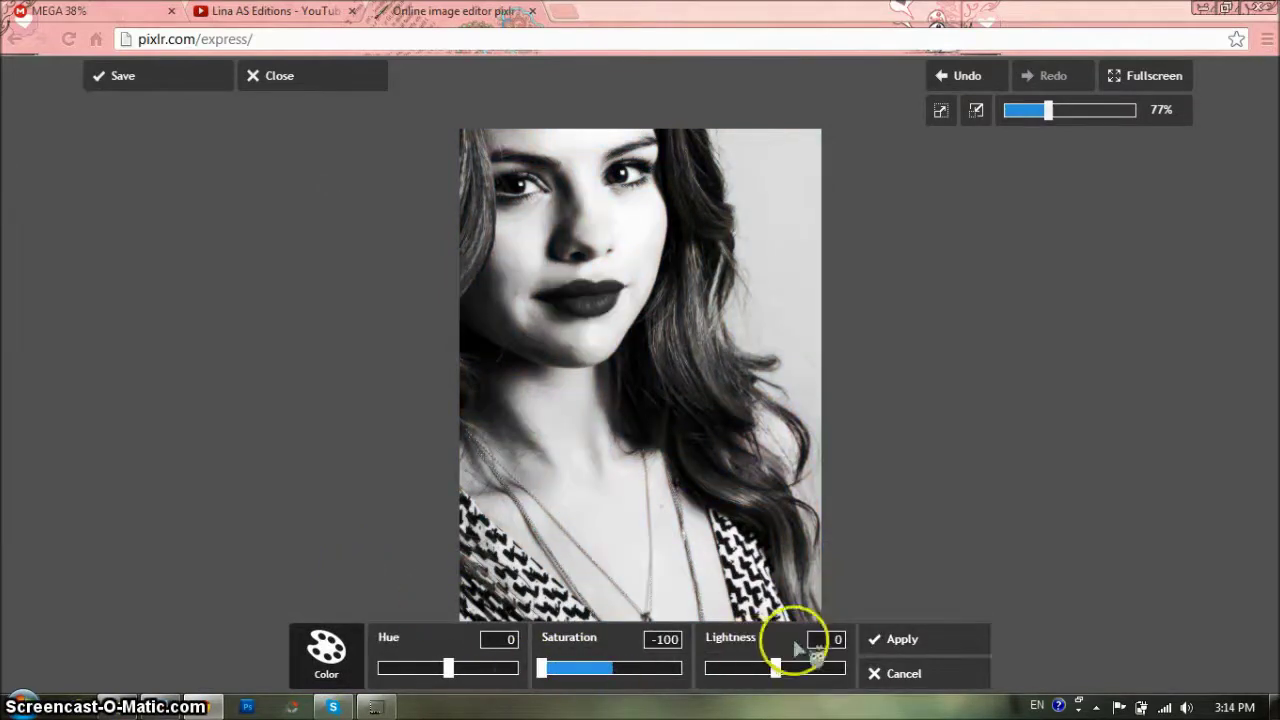
pyautogui.click(938, 641)
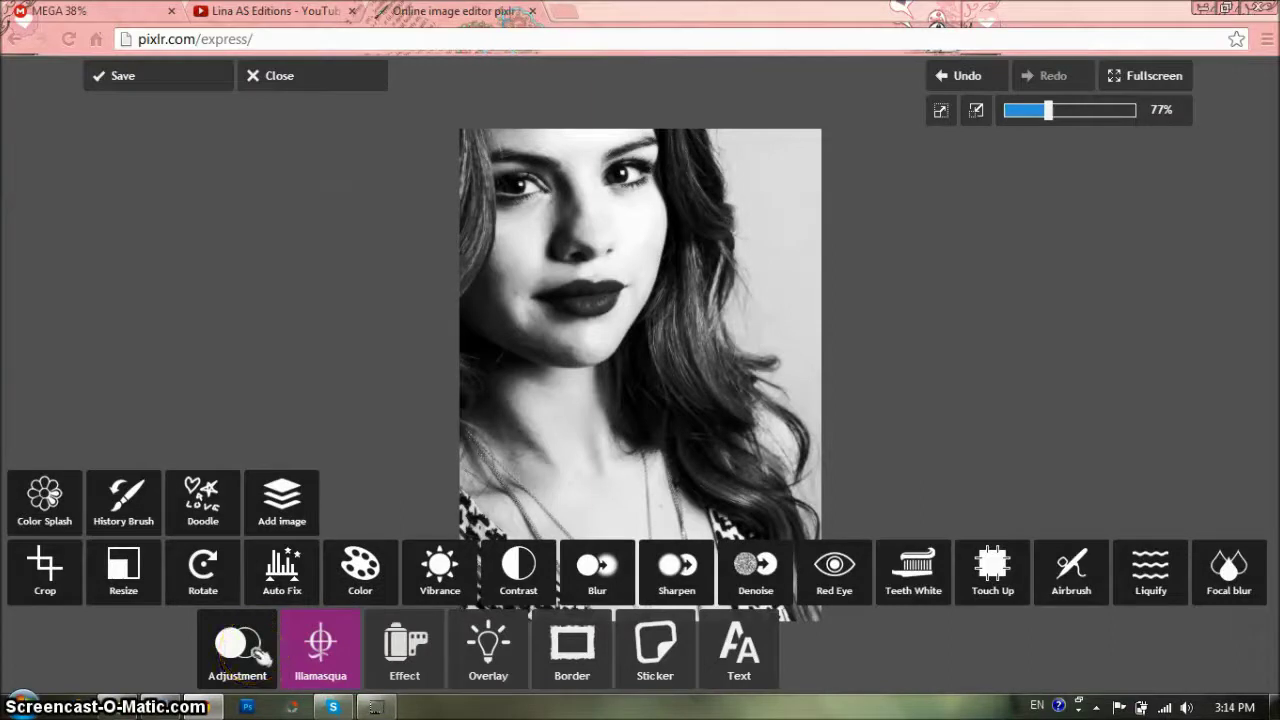
# Restore the original color over the main area of the lips using the History Brush at size 30.
pyautogui.click(231, 648)
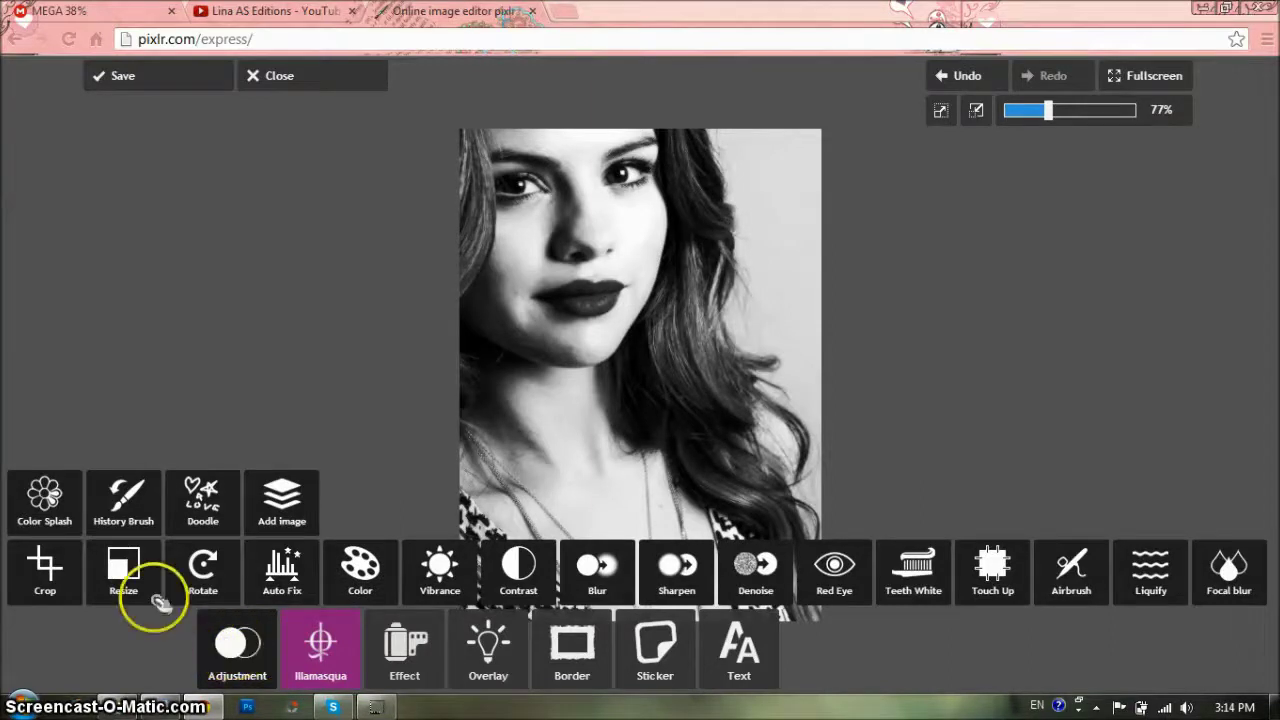
pyautogui.click(118, 502)
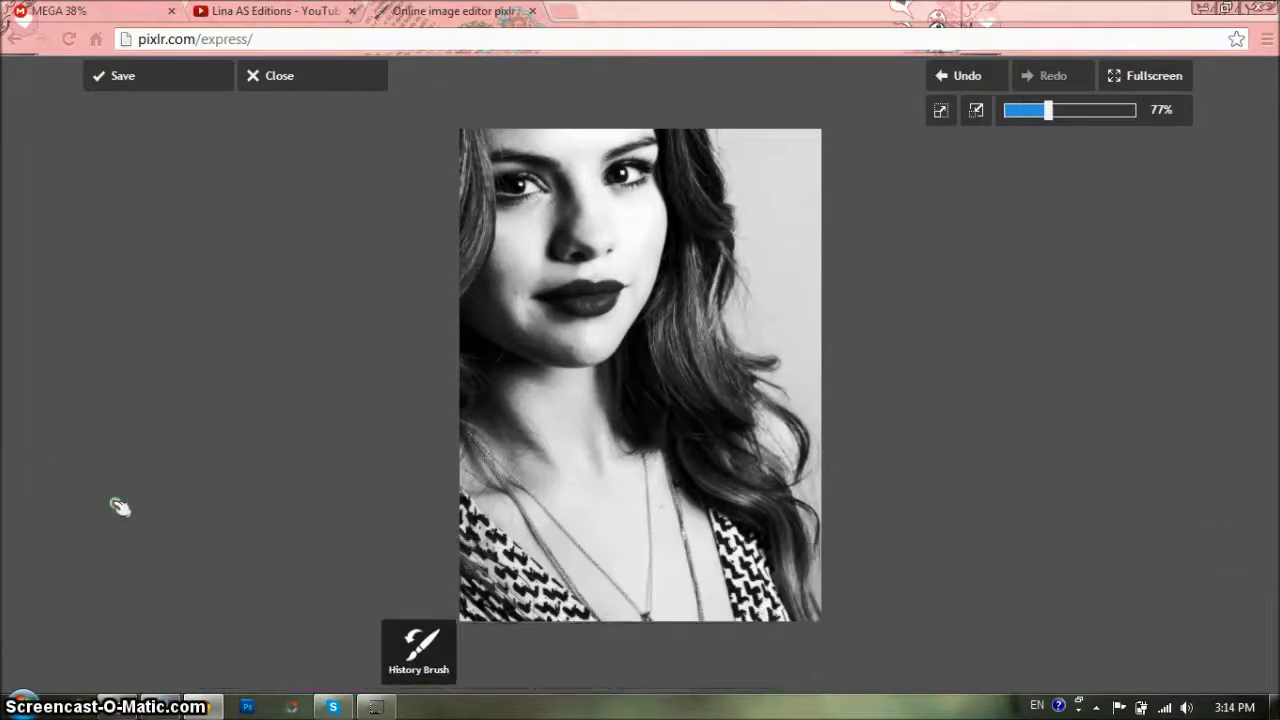
pyautogui.click(523, 640)
pyautogui.moveTo(600, 318); pyautogui.dragTo(582, 297)
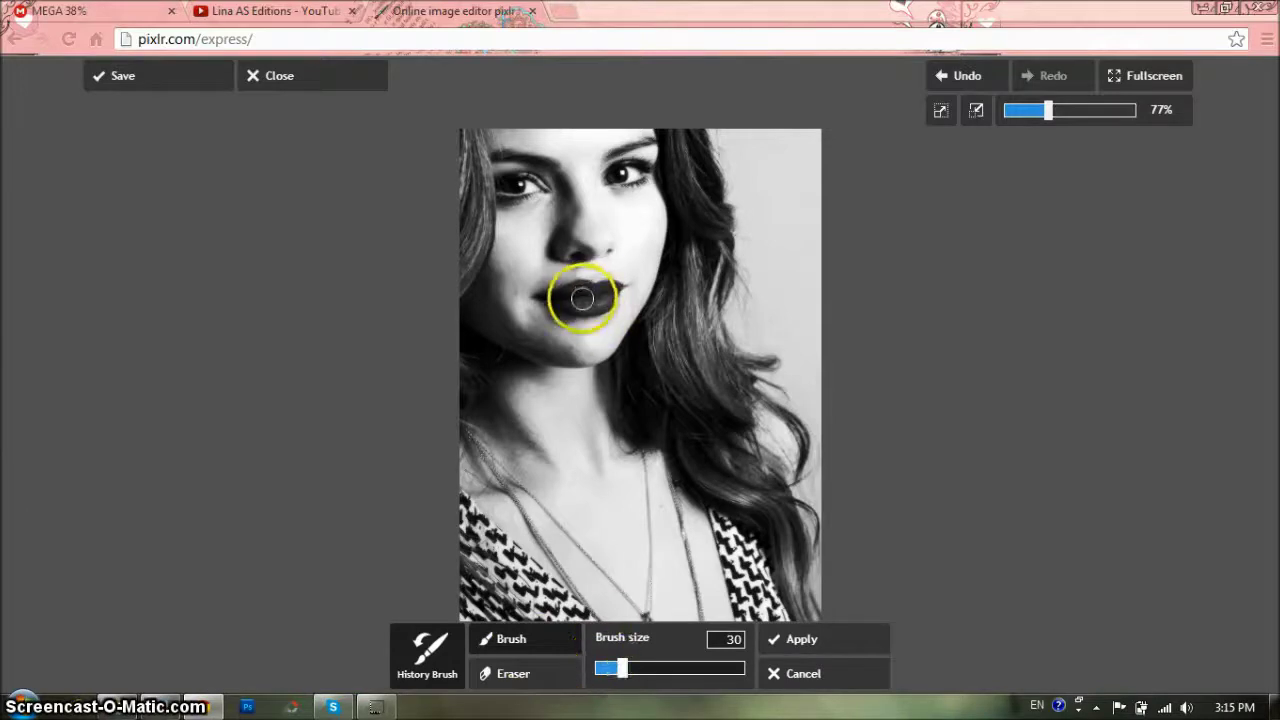
pyautogui.moveTo(595, 301); pyautogui.dragTo(575, 302)
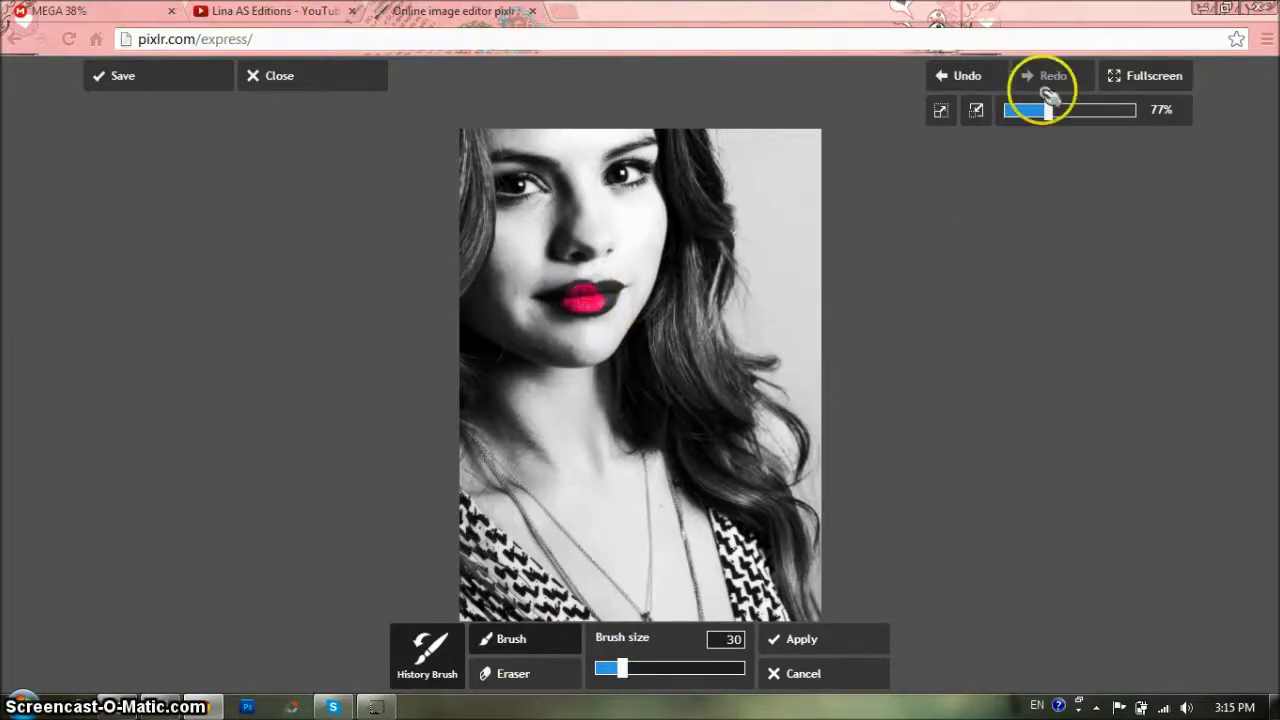
pyautogui.moveTo(1051, 109)
pyautogui.mouseDown()
pyautogui.moveTo(1095, 113)
pyautogui.moveTo(1080, 110)
pyautogui.mouseUp()
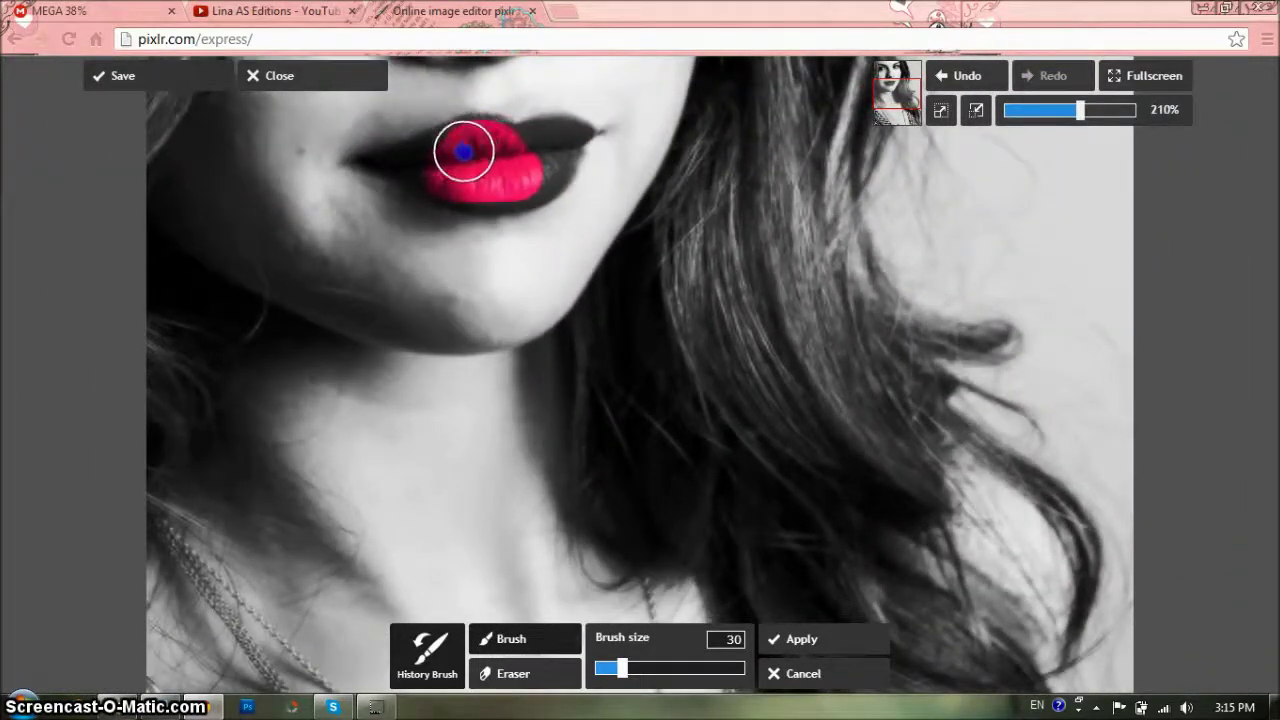
pyautogui.moveTo(496, 153); pyautogui.dragTo(489, 145)
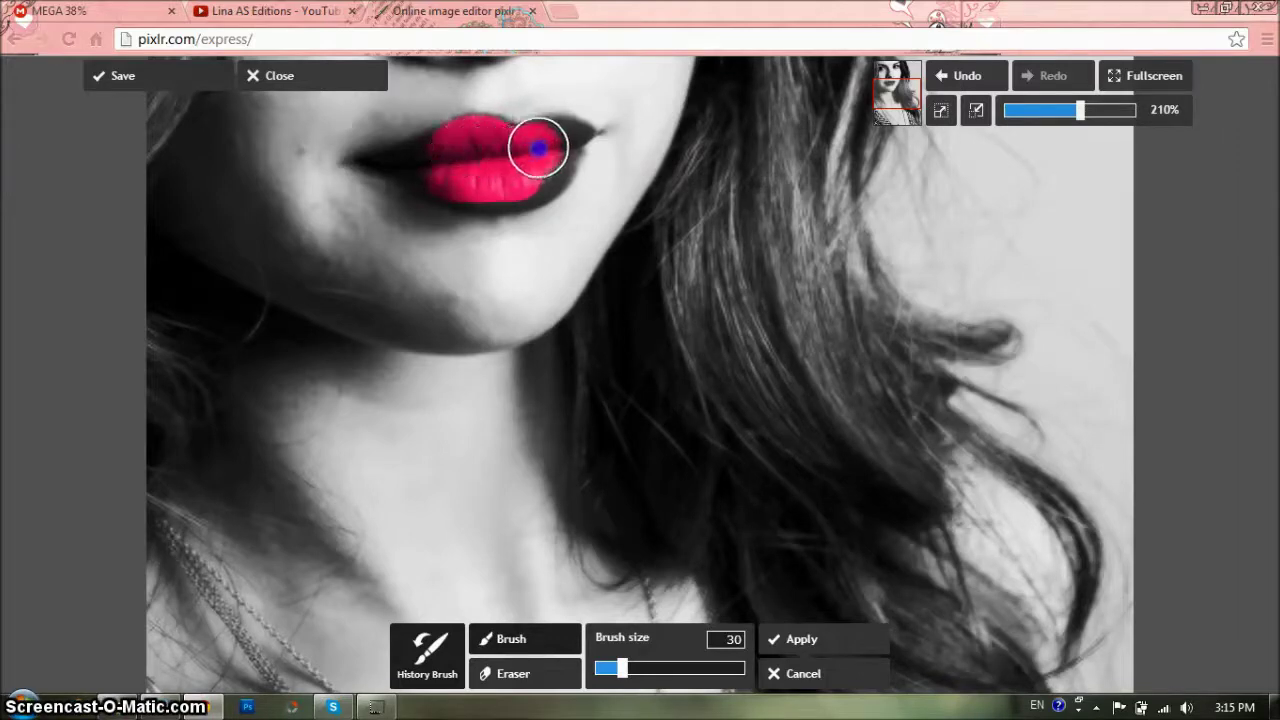
pyautogui.moveTo(549, 145)
pyautogui.mouseDown()
pyautogui.moveTo(551, 134)
pyautogui.moveTo(525, 177)
pyautogui.mouseUp()
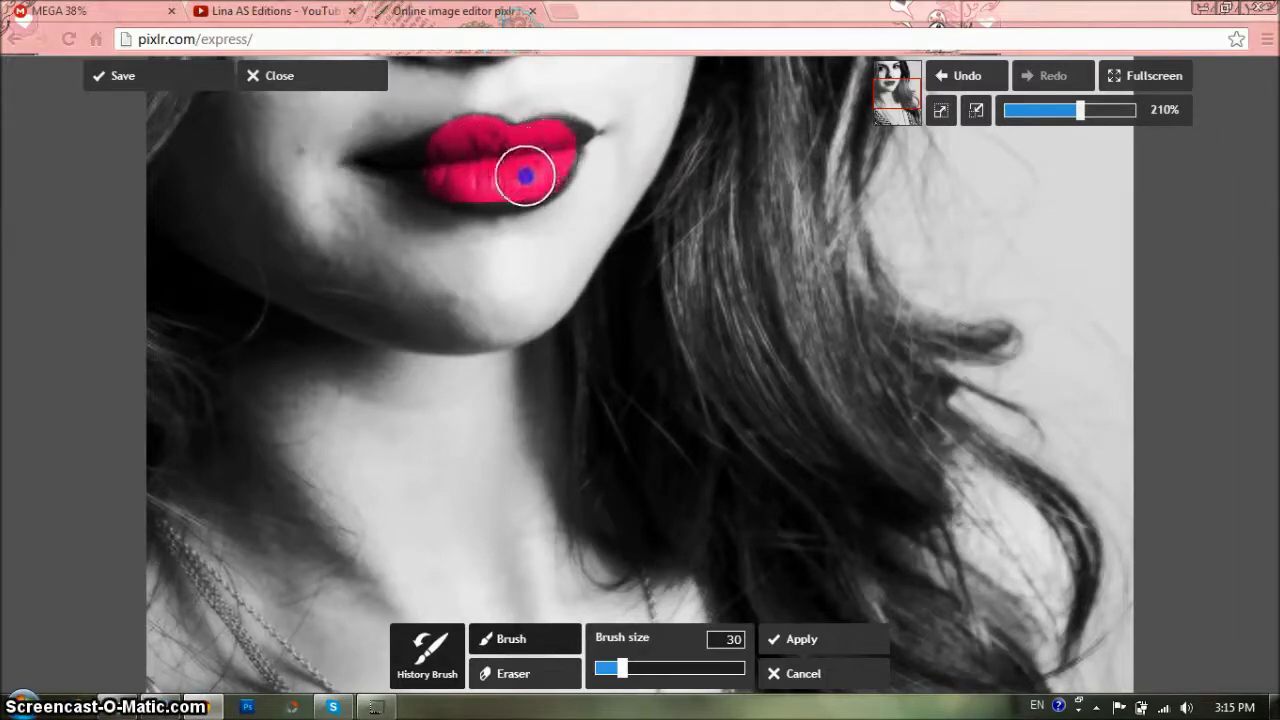
pyautogui.moveTo(489, 185); pyautogui.dragTo(543, 173)
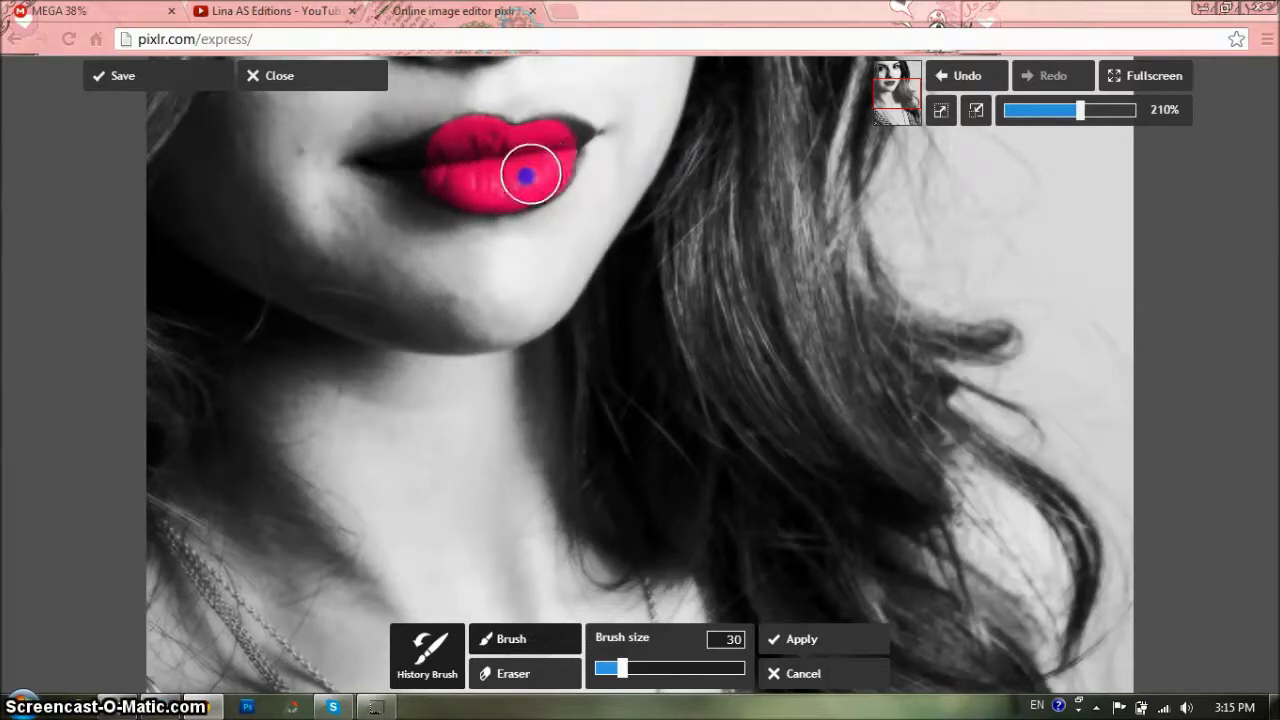
pyautogui.moveTo(519, 183)
pyautogui.mouseDown()
pyautogui.moveTo(469, 177)
pyautogui.moveTo(780, 569)
pyautogui.moveTo(414, 189)
pyautogui.moveTo(435, 165)
pyautogui.mouseUp()
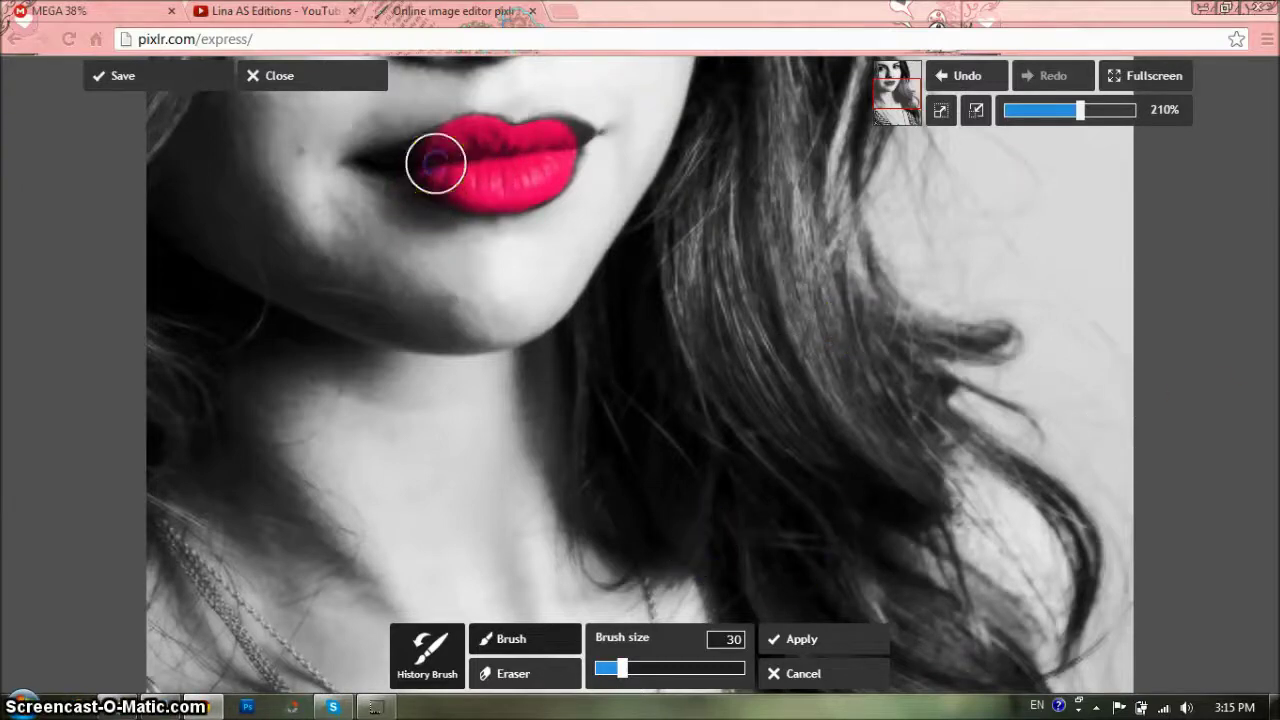
# Restore color in the lip corners with brush size 17 and erase the stray color on the skin beside the mouth.
pyautogui.moveTo(621, 668); pyautogui.dragTo(606, 668)
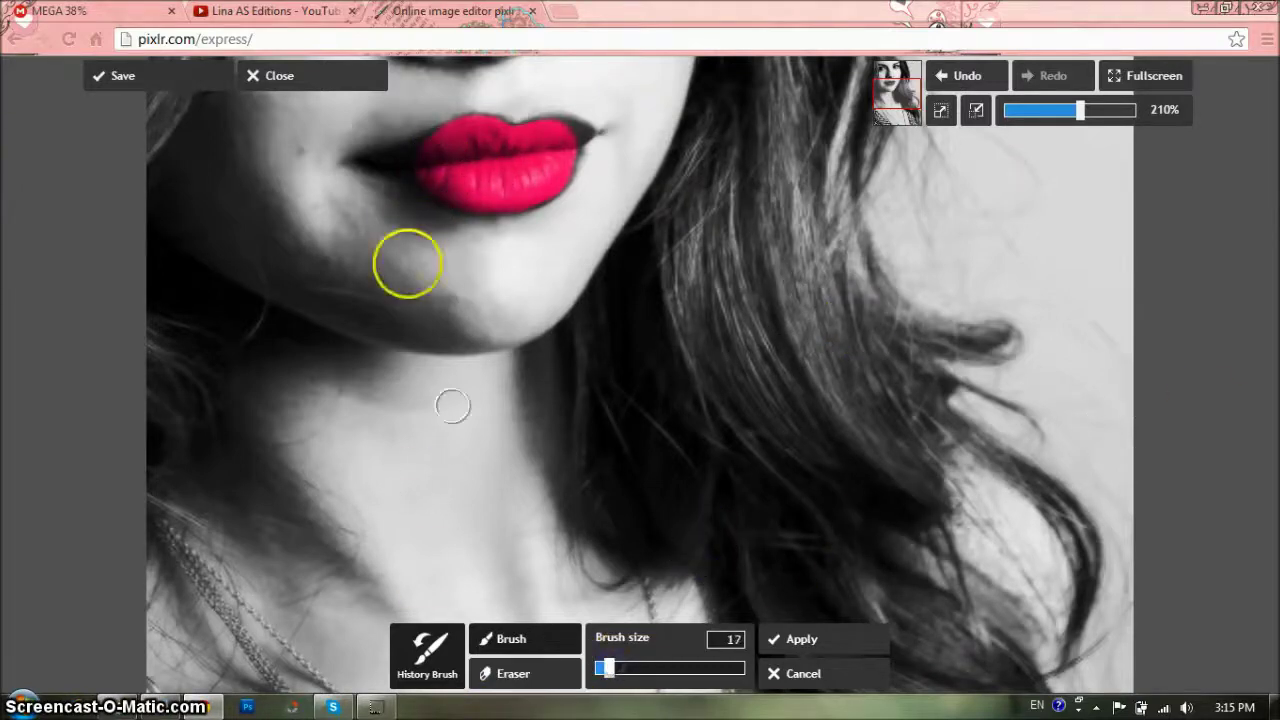
pyautogui.click(455, 184)
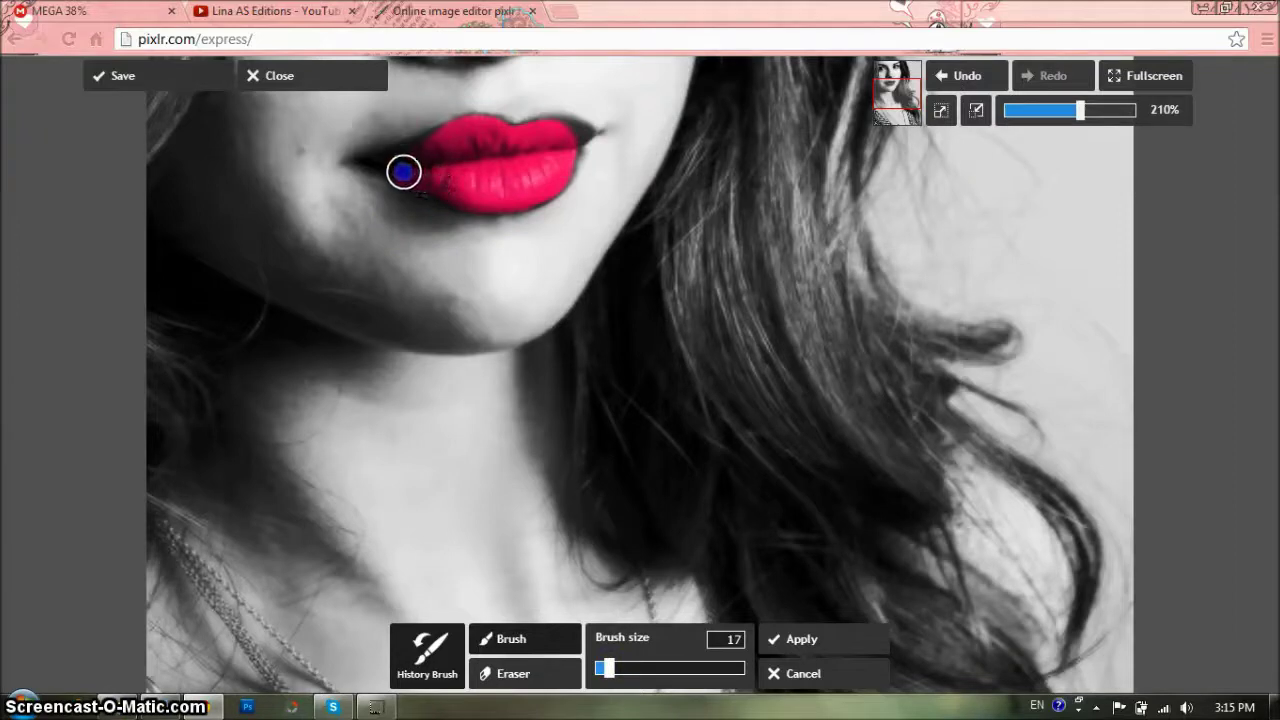
pyautogui.moveTo(405, 163); pyautogui.dragTo(447, 138)
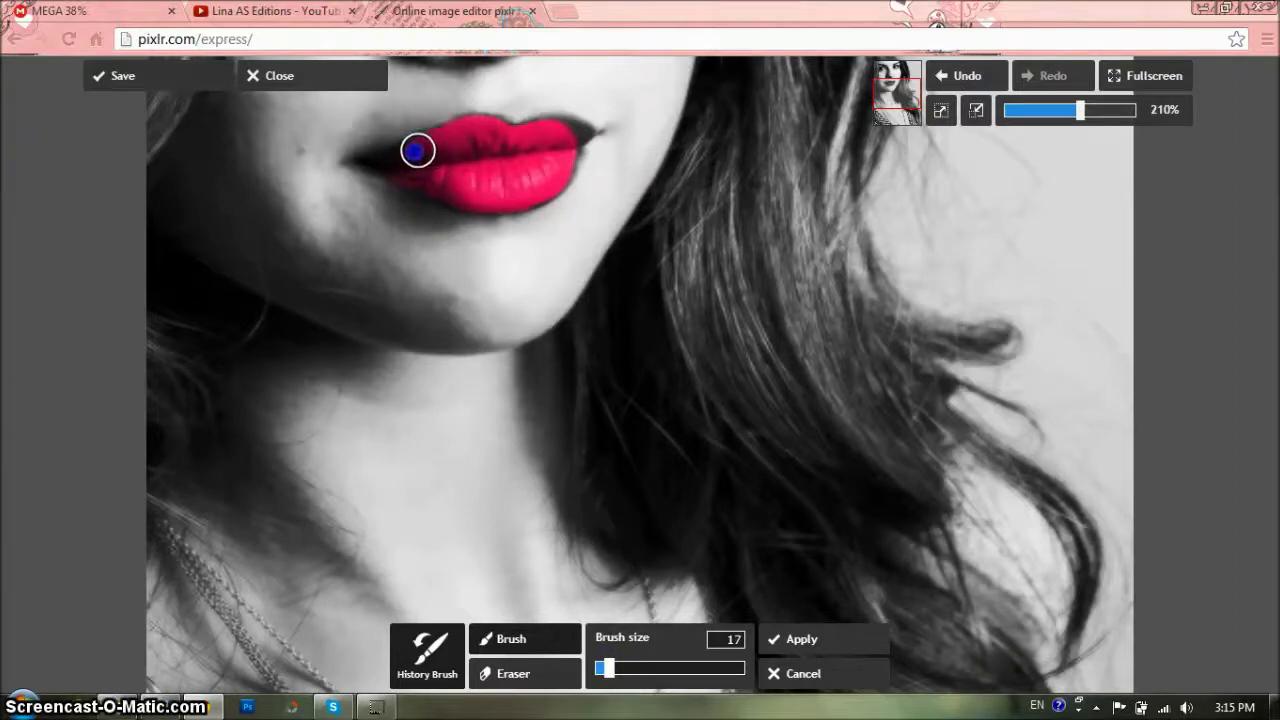
pyautogui.moveTo(516, 182)
pyautogui.mouseDown()
pyautogui.moveTo(583, 109)
pyautogui.moveTo(499, 183)
pyautogui.mouseUp()
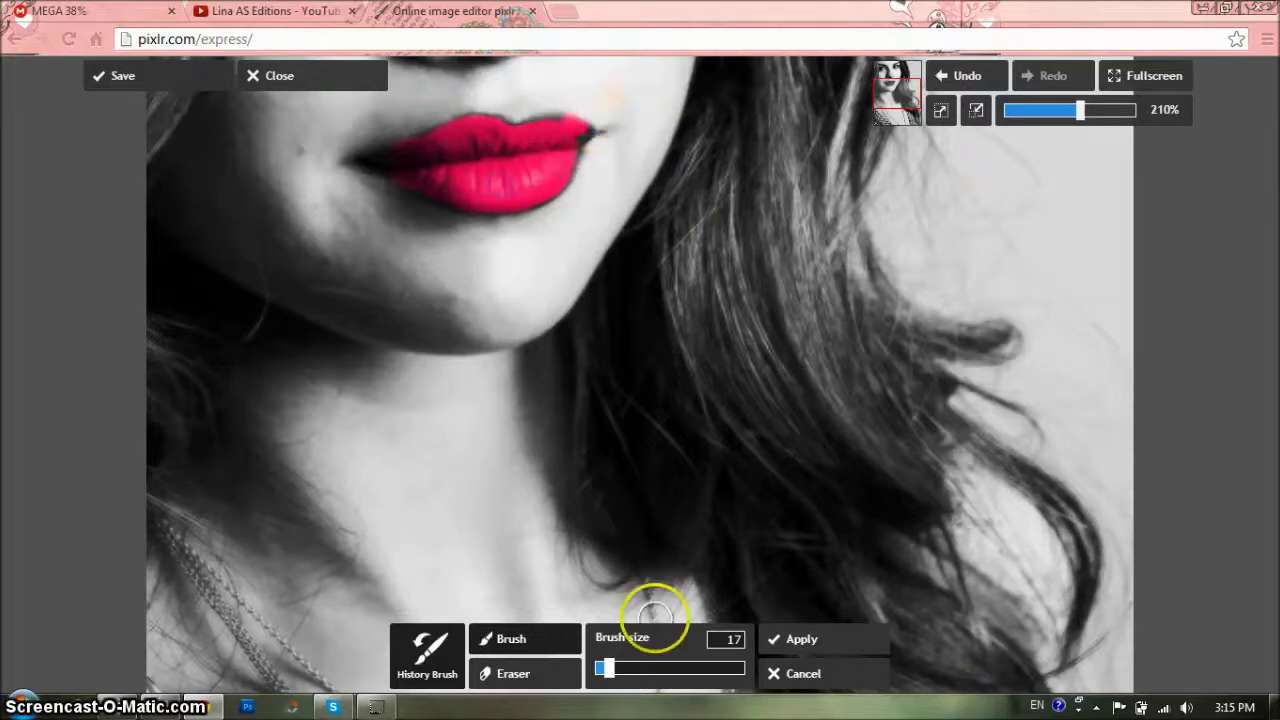
pyautogui.click(525, 667)
pyautogui.moveTo(614, 112); pyautogui.dragTo(567, 80)
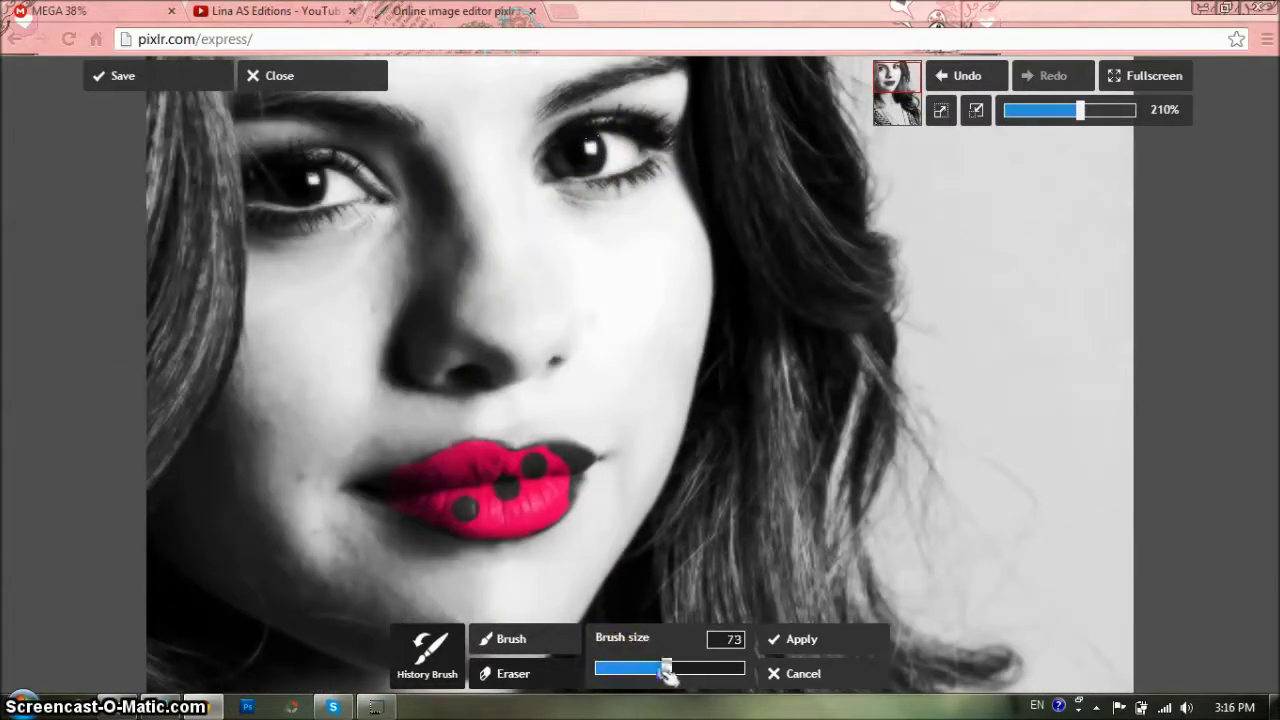
# Restore the original color of both irises with the History Brush at size 26.
pyautogui.moveTo(666, 668); pyautogui.dragTo(617, 668)
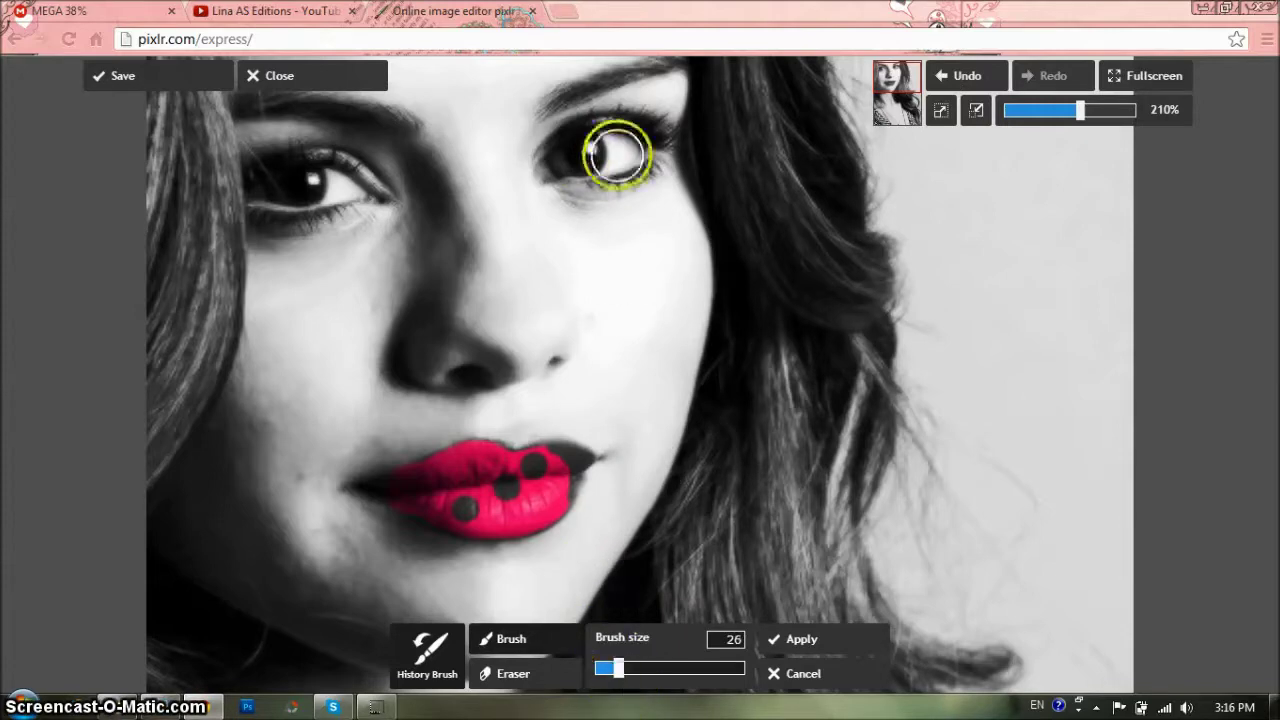
pyautogui.click(575, 151)
pyautogui.click(299, 187)
# Erase the excess restored color from the skin above and below both eyes.
pyautogui.click(549, 662)
pyautogui.moveTo(275, 229); pyautogui.dragTo(308, 232)
pyautogui.moveTo(269, 139); pyautogui.dragTo(364, 132)
pyautogui.moveTo(585, 205)
pyautogui.mouseDown()
pyautogui.moveTo(566, 203)
pyautogui.moveTo(592, 200)
pyautogui.mouseUp()
pyautogui.moveTo(547, 109); pyautogui.dragTo(578, 102)
pyautogui.click(557, 194)
# Paint the original color back over the erased spots and upper edge of the lips with the History Brush.
pyautogui.click(515, 638)
pyautogui.click(498, 492)
pyautogui.moveTo(498, 492); pyautogui.dragTo(530, 484)
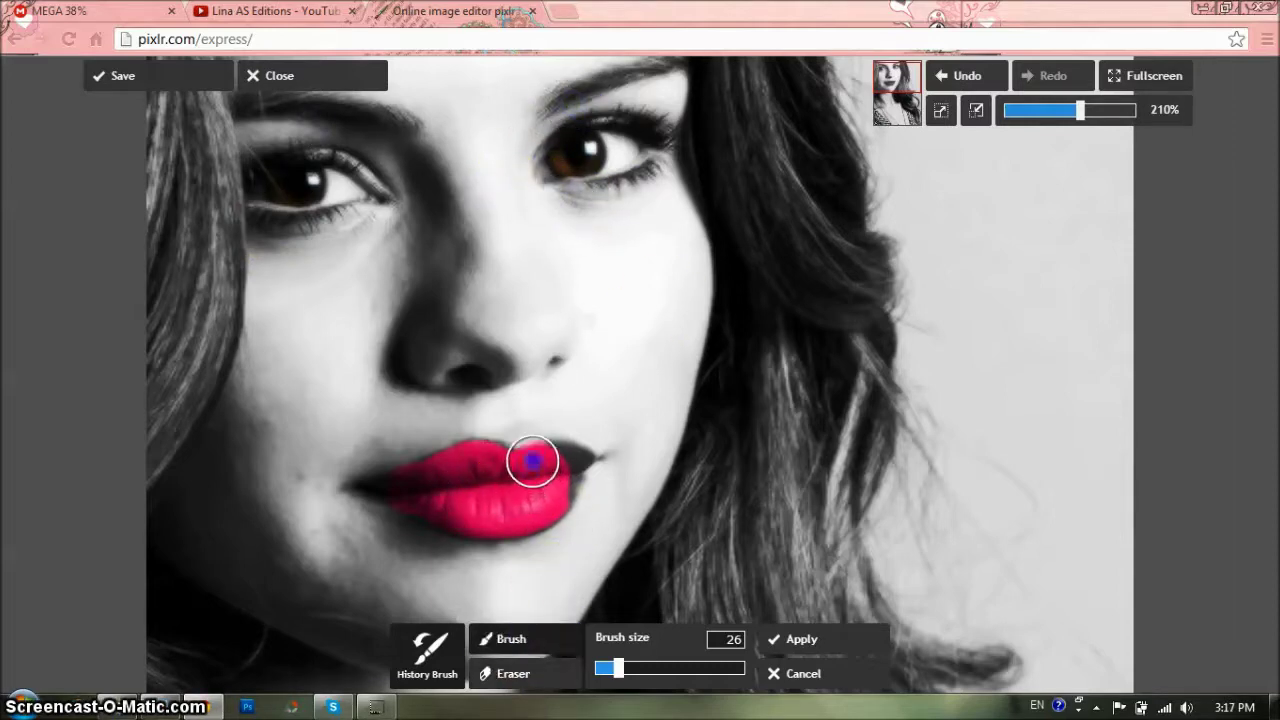
pyautogui.moveTo(557, 461); pyautogui.dragTo(472, 458)
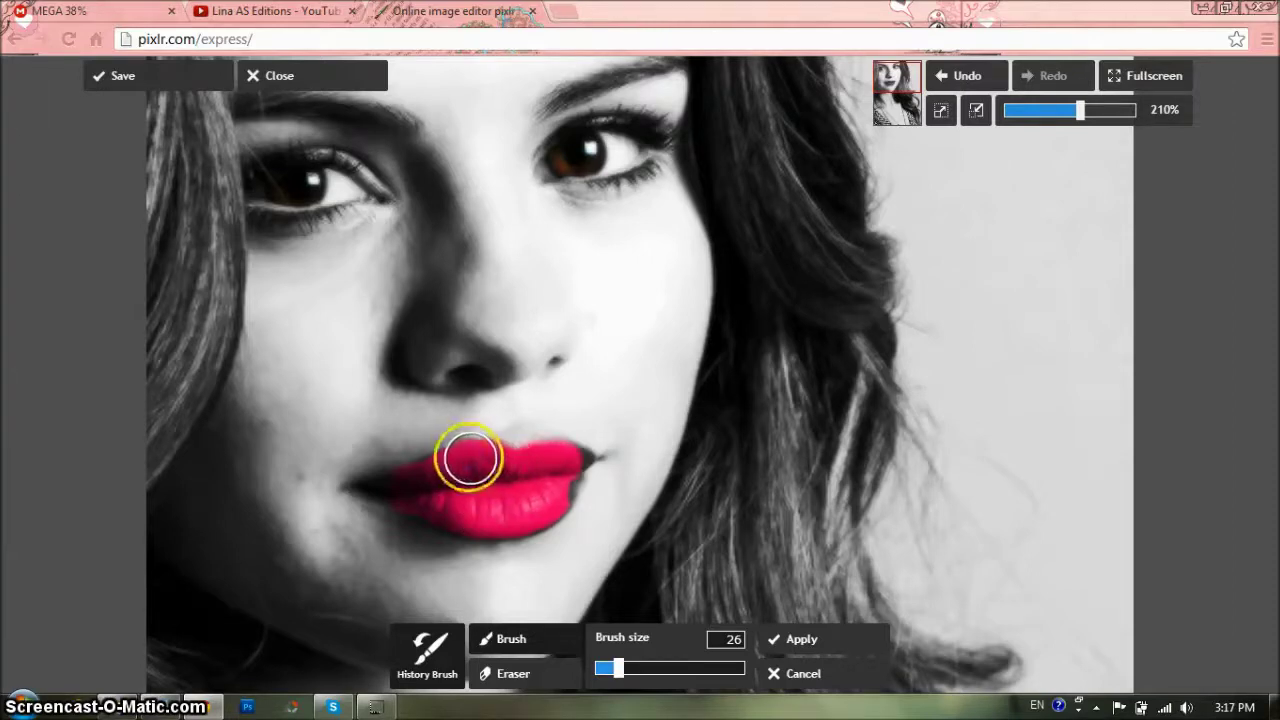
# Restore the original color in both lip corners and along the lower lip's edge with the History Brush at size 11.
pyautogui.click(414, 471)
pyautogui.click(580, 663)
pyautogui.click(397, 437)
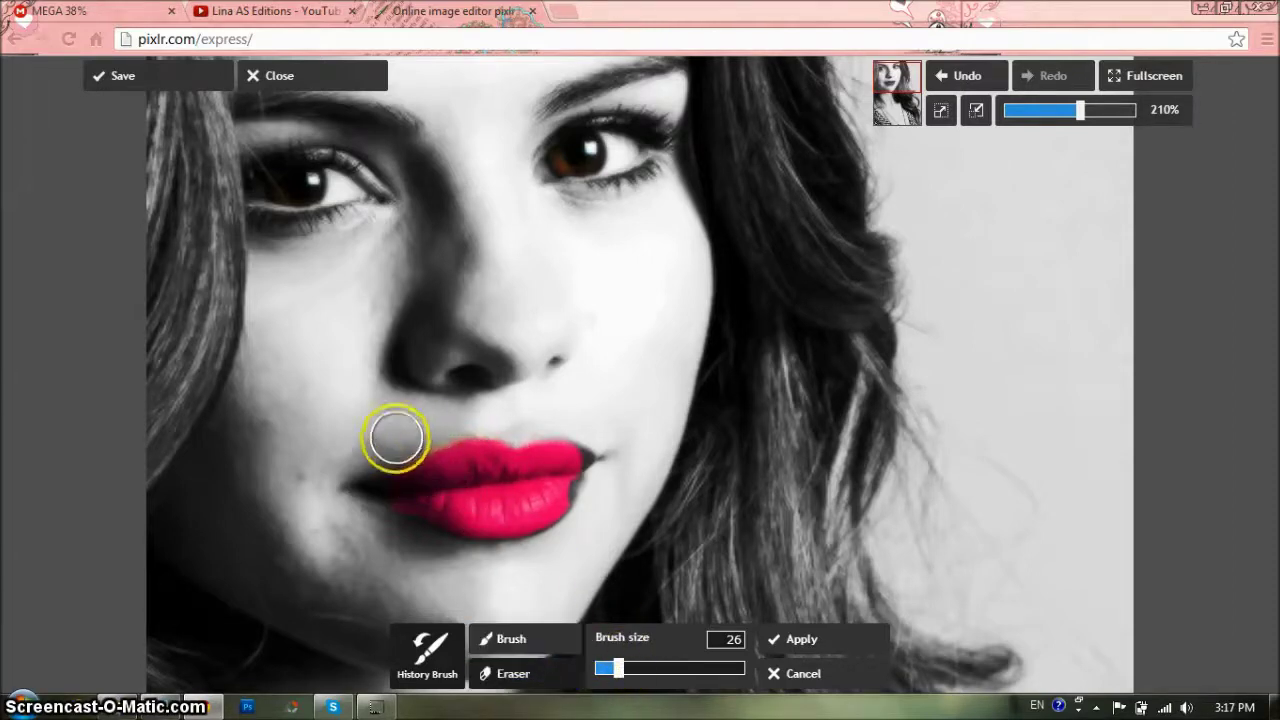
pyautogui.click(527, 648)
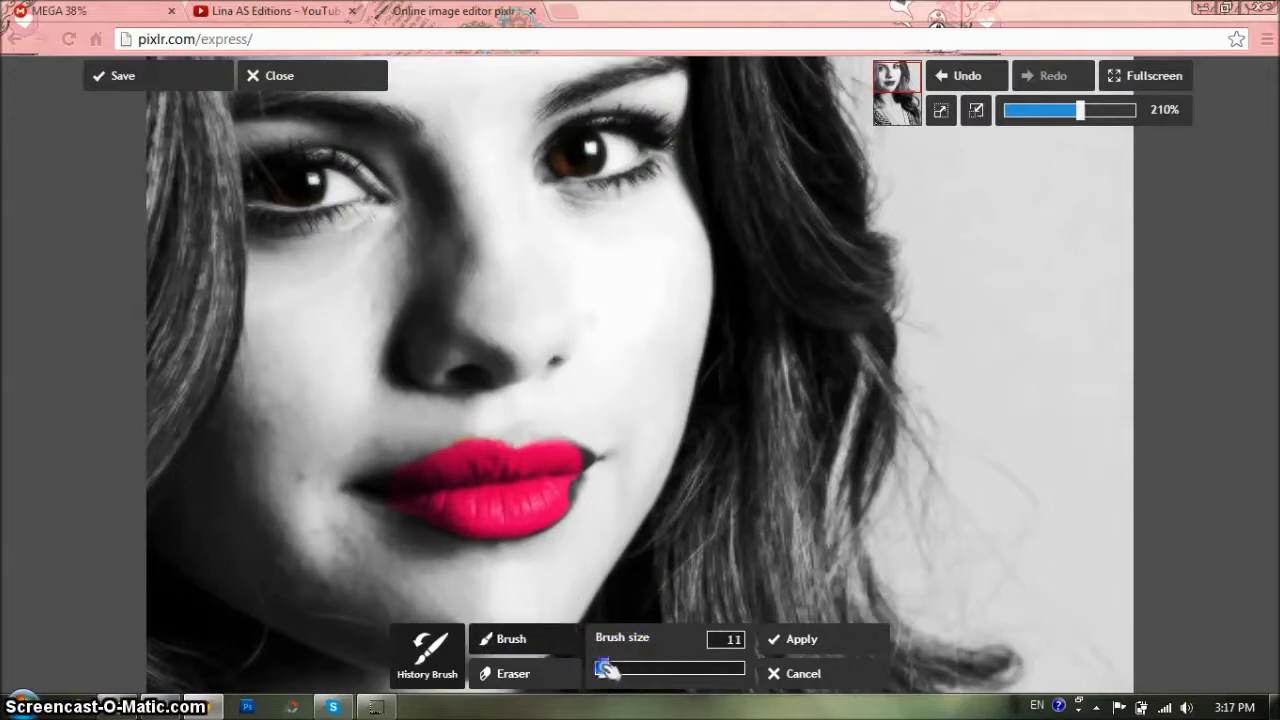
pyautogui.click(555, 462)
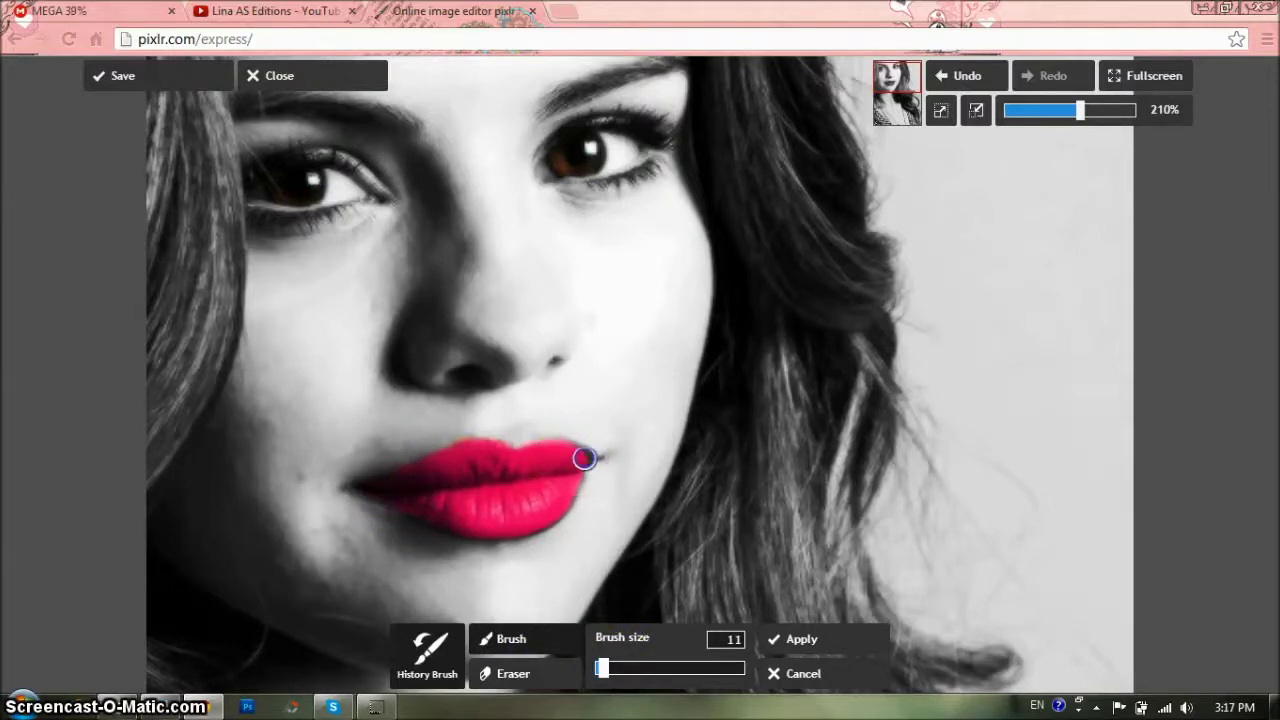
pyautogui.moveTo(586, 455)
pyautogui.mouseDown()
pyautogui.moveTo(569, 498)
pyautogui.moveTo(590, 584)
pyautogui.moveTo(584, 498)
pyautogui.moveTo(571, 534)
pyautogui.mouseUp()
# Touch up the original color on the lower lip's edge near the shadowed mouth corner with the History Brush.
pyautogui.moveTo(1080, 110)
pyautogui.mouseDown()
pyautogui.moveTo(1060, 112)
pyautogui.moveTo(1098, 110)
pyautogui.mouseUp()
pyautogui.moveTo(900, 80); pyautogui.dragTo(895, 88)
pyautogui.click(292, 440)
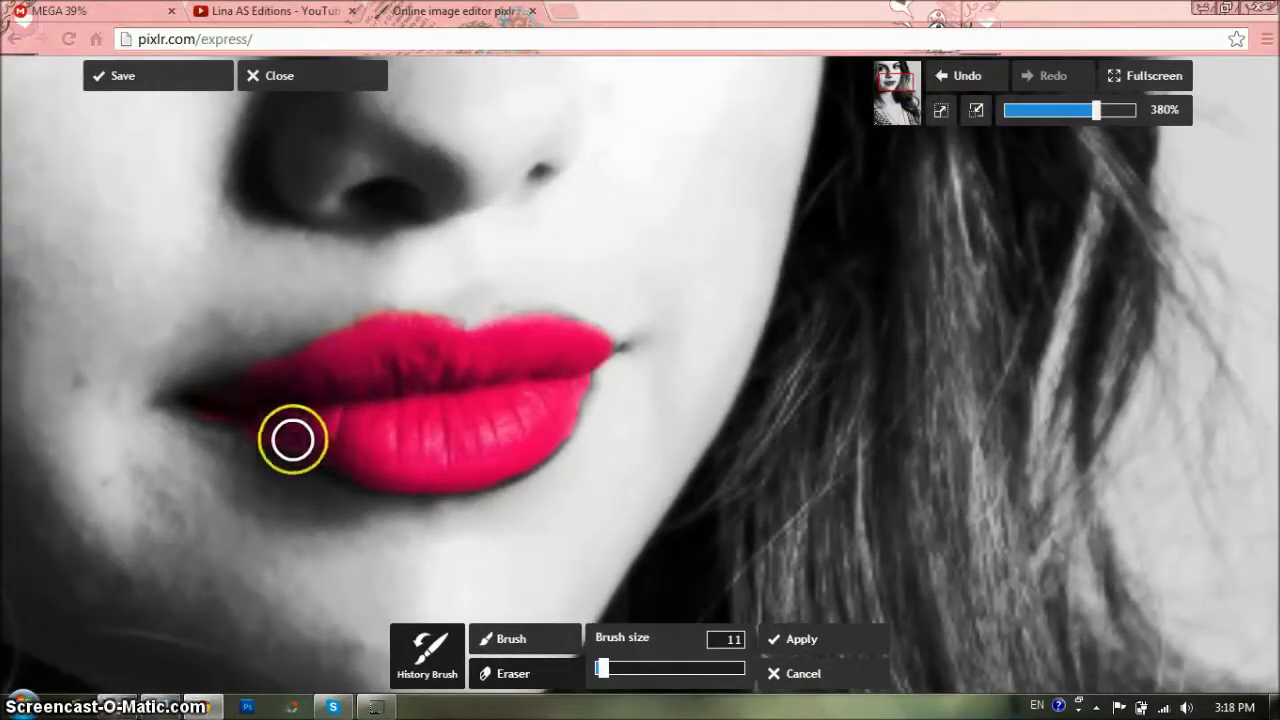
pyautogui.click(310, 445)
pyautogui.click(520, 643)
pyautogui.moveTo(312, 430); pyautogui.dragTo(320, 436)
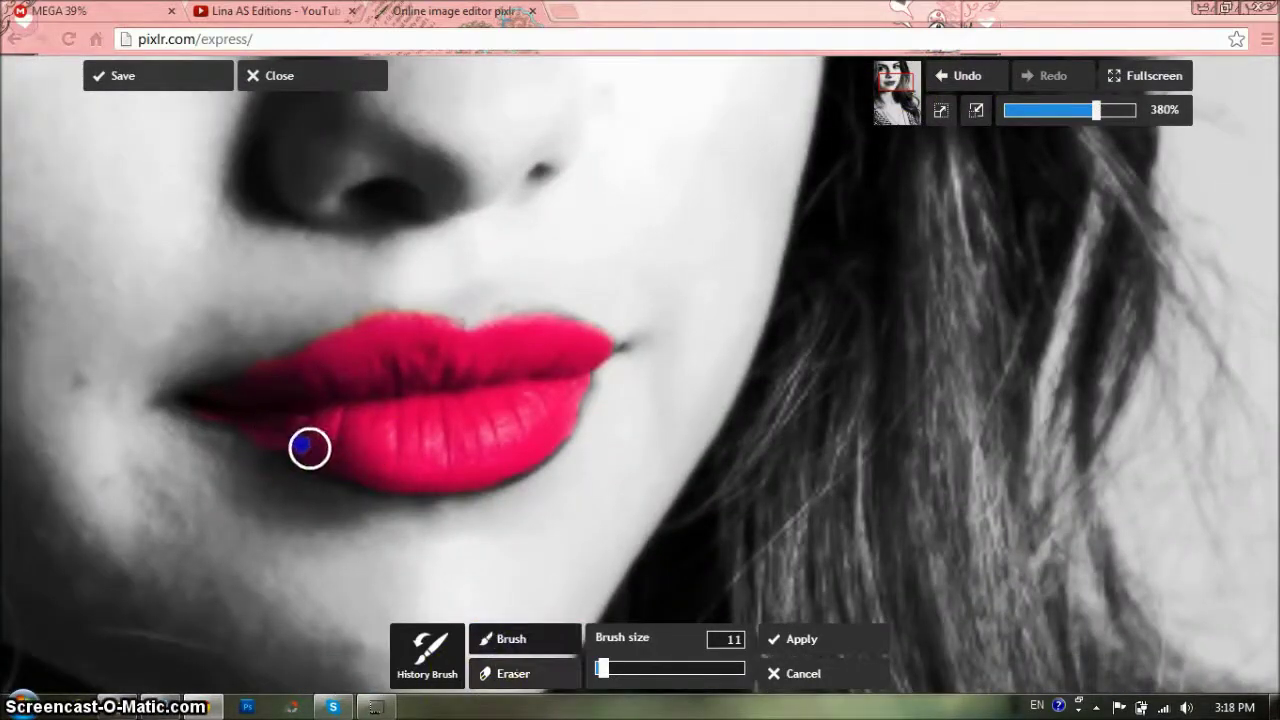
# Check the whole portrait and apply the History Brush color restoration.
pyautogui.moveTo(1097, 111); pyautogui.dragTo(1061, 111)
pyautogui.click(1126, 80)
pyautogui.click(640, 334)
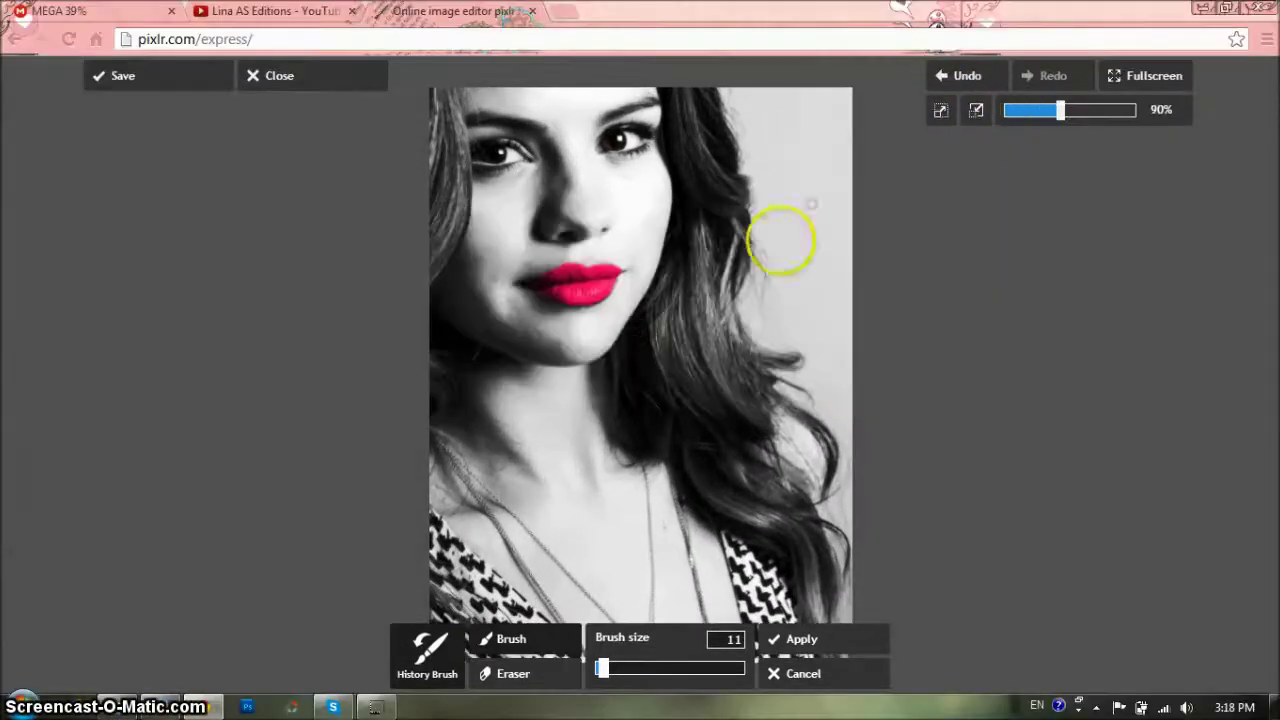
pyautogui.click(323, 292)
pyautogui.click(472, 159)
pyautogui.click(571, 171)
pyautogui.click(594, 326)
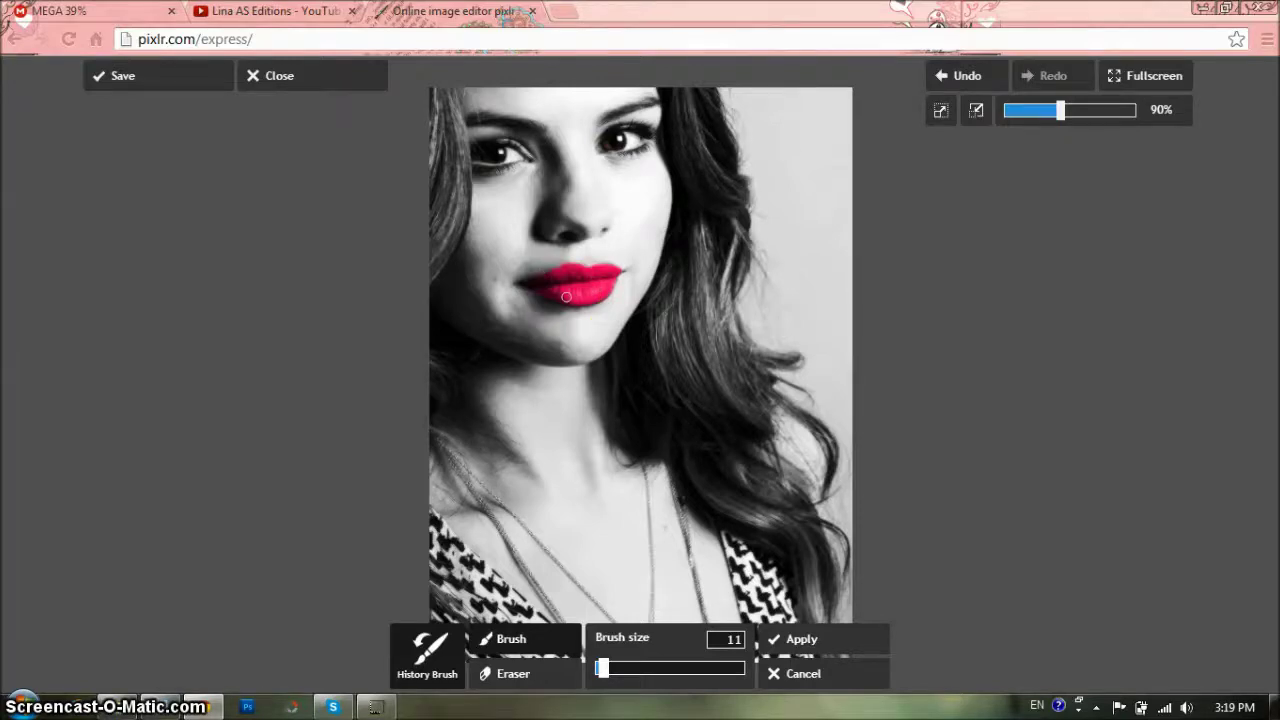
pyautogui.click(801, 638)
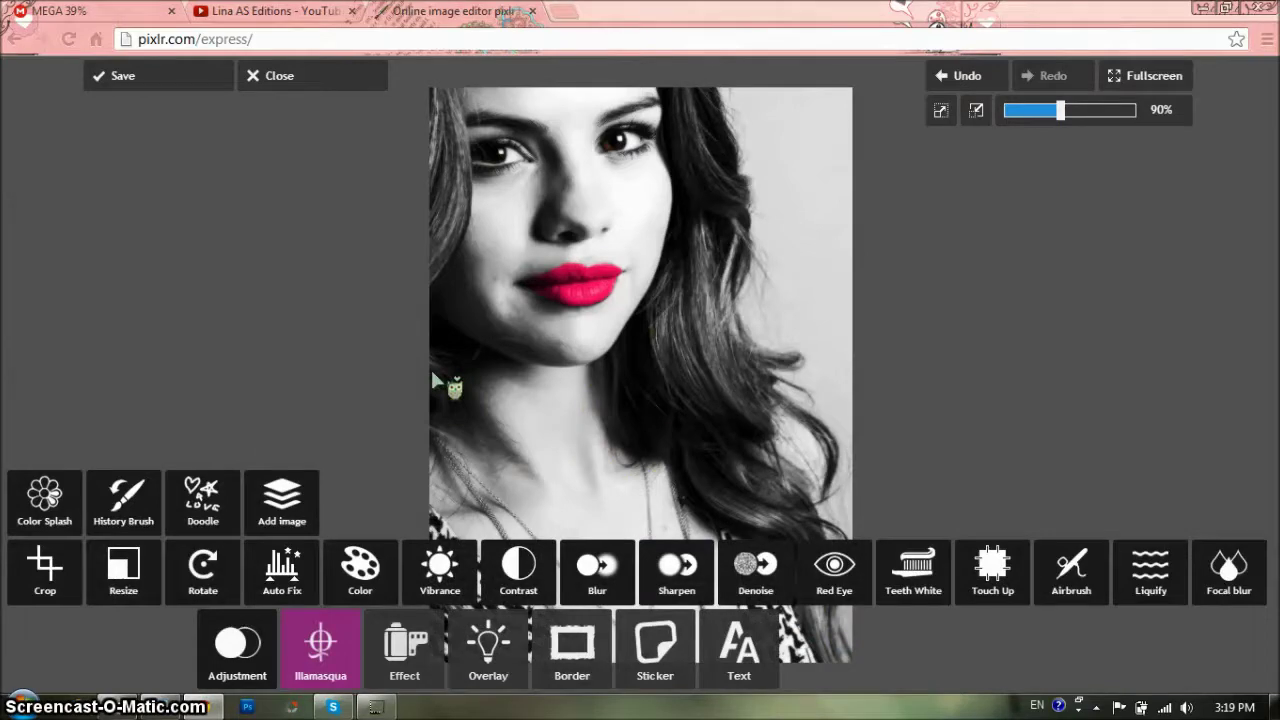
# Open the Default effect set and preview the Anne, Antonio and Bob effects on the portrait.
pyautogui.click(418, 645)
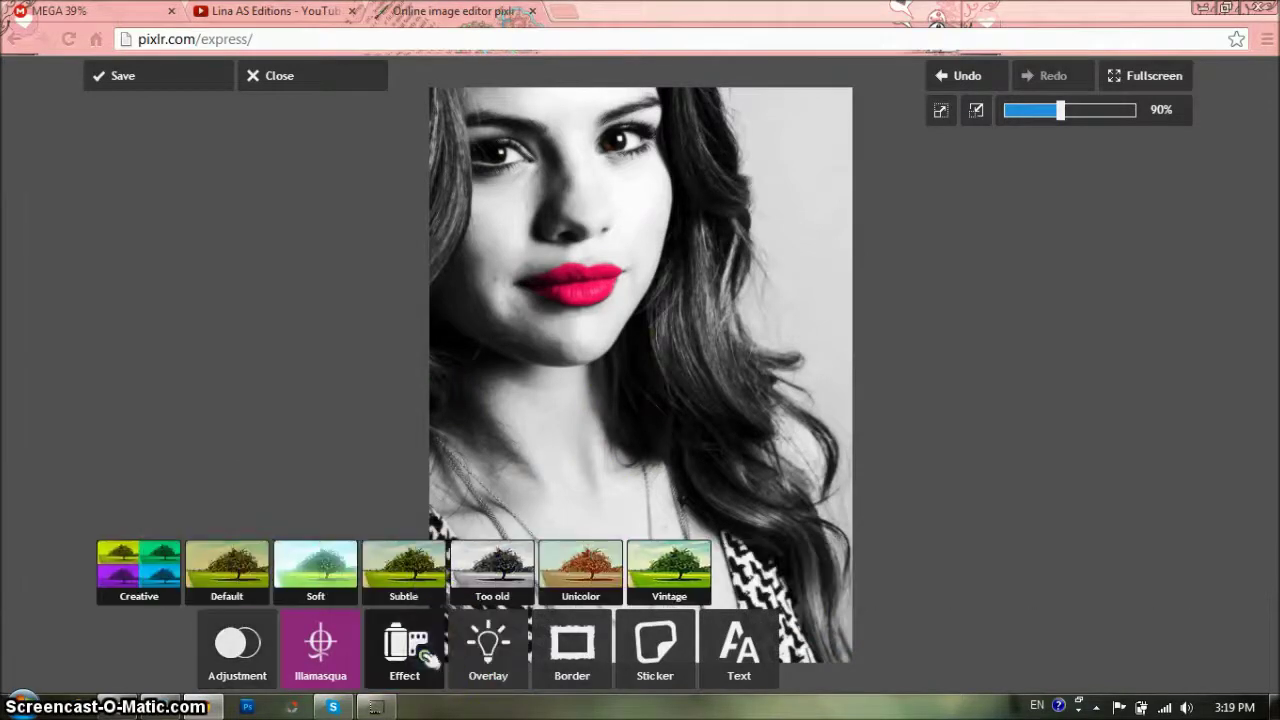
pyautogui.click(245, 575)
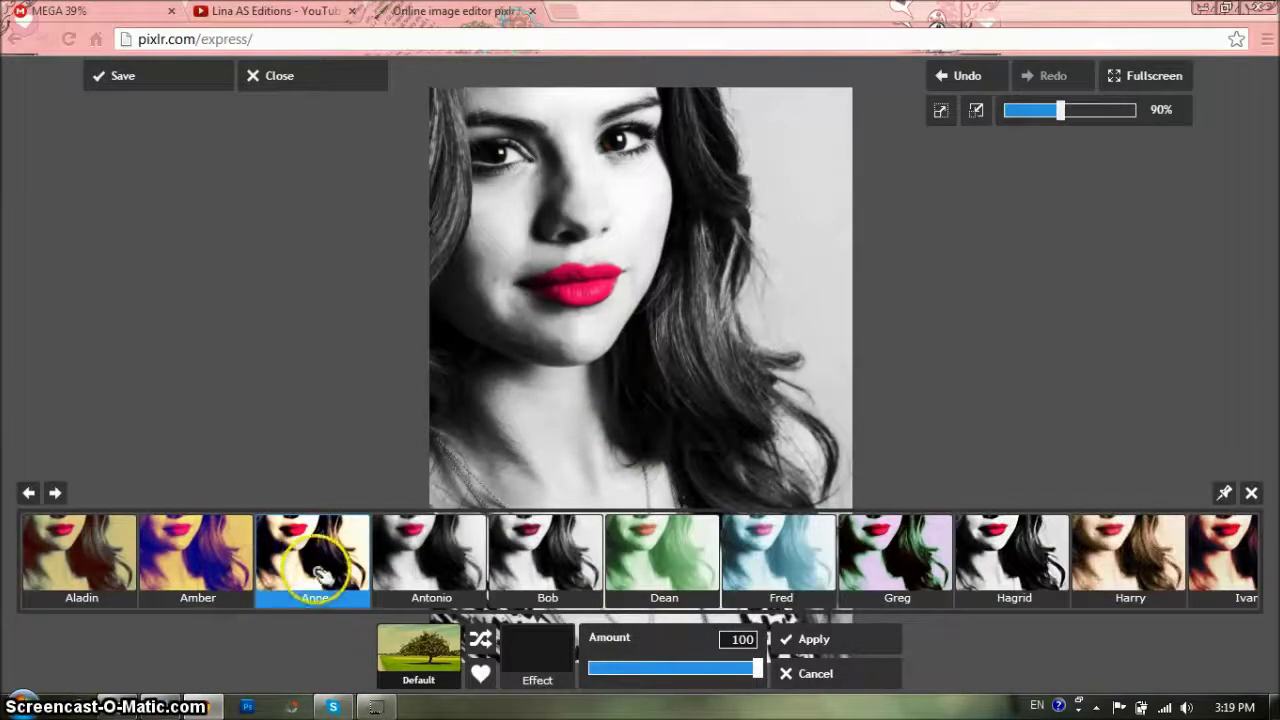
pyautogui.click(306, 518)
pyautogui.click(508, 662)
pyautogui.click(408, 560)
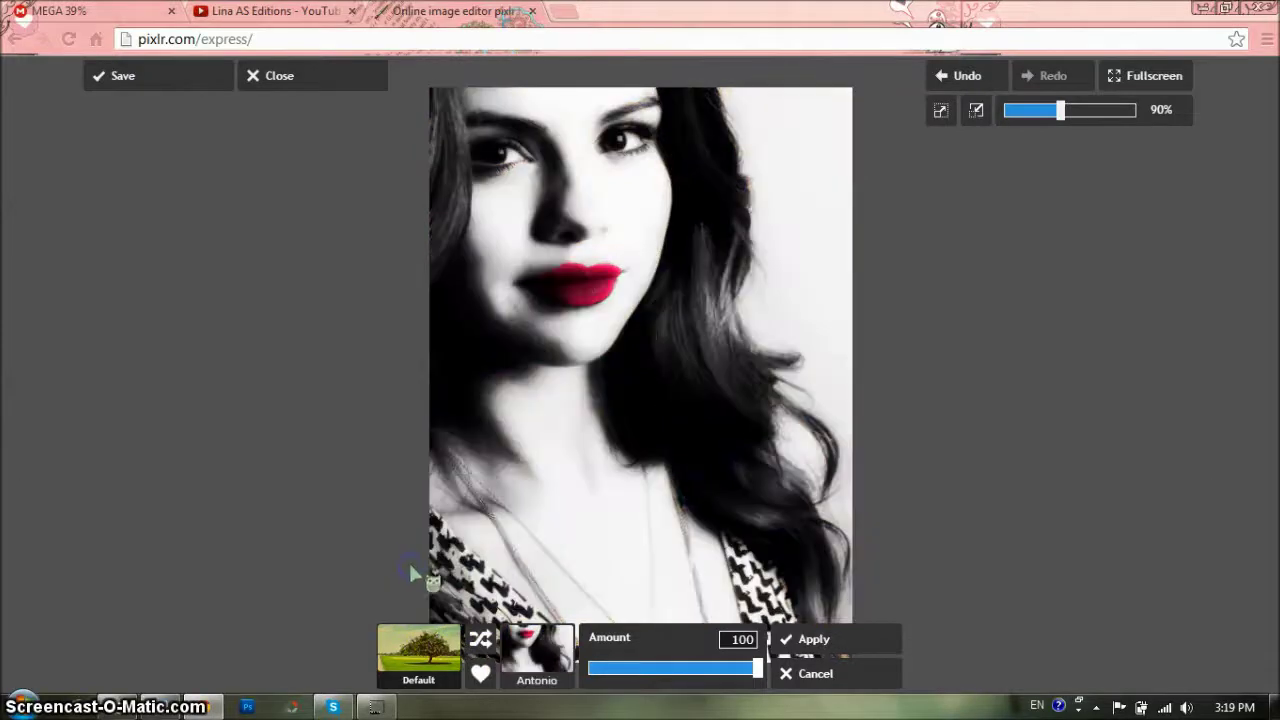
pyautogui.click(537, 652)
pyautogui.click(540, 564)
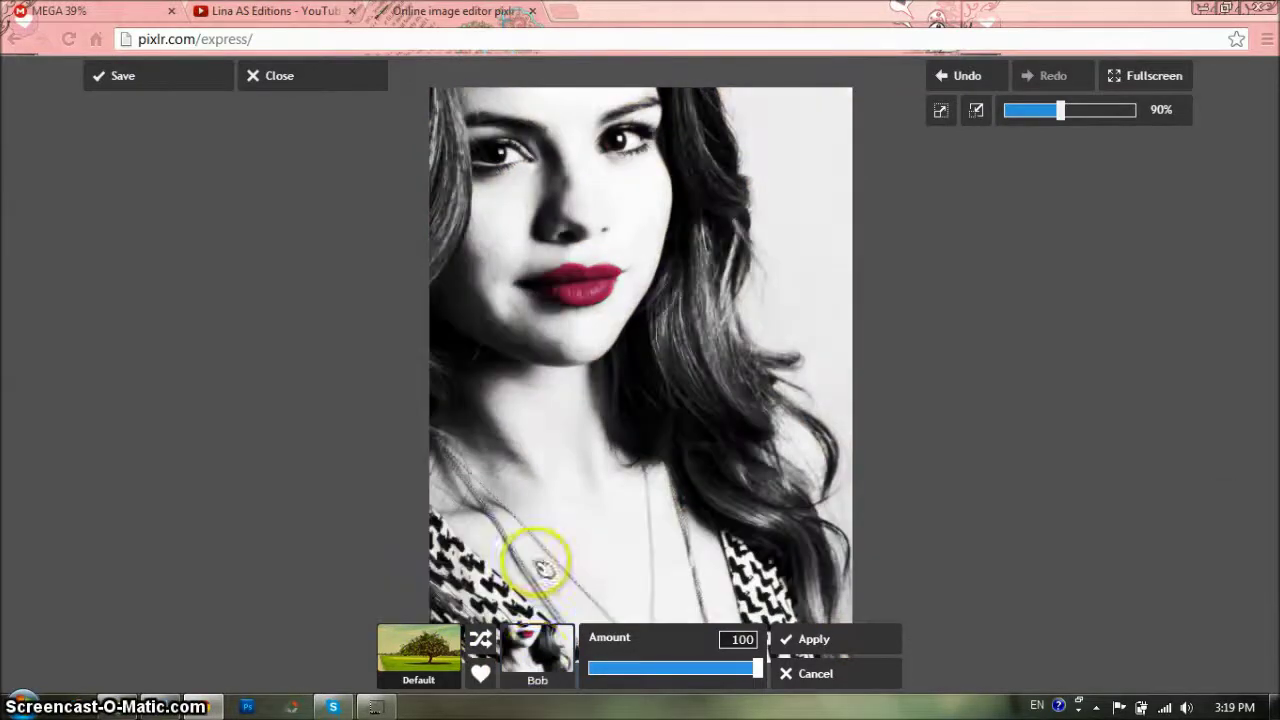
# Try the Aladin effect on the portrait and reduce its amount to 0.
pyautogui.click(531, 656)
pyautogui.click(90, 563)
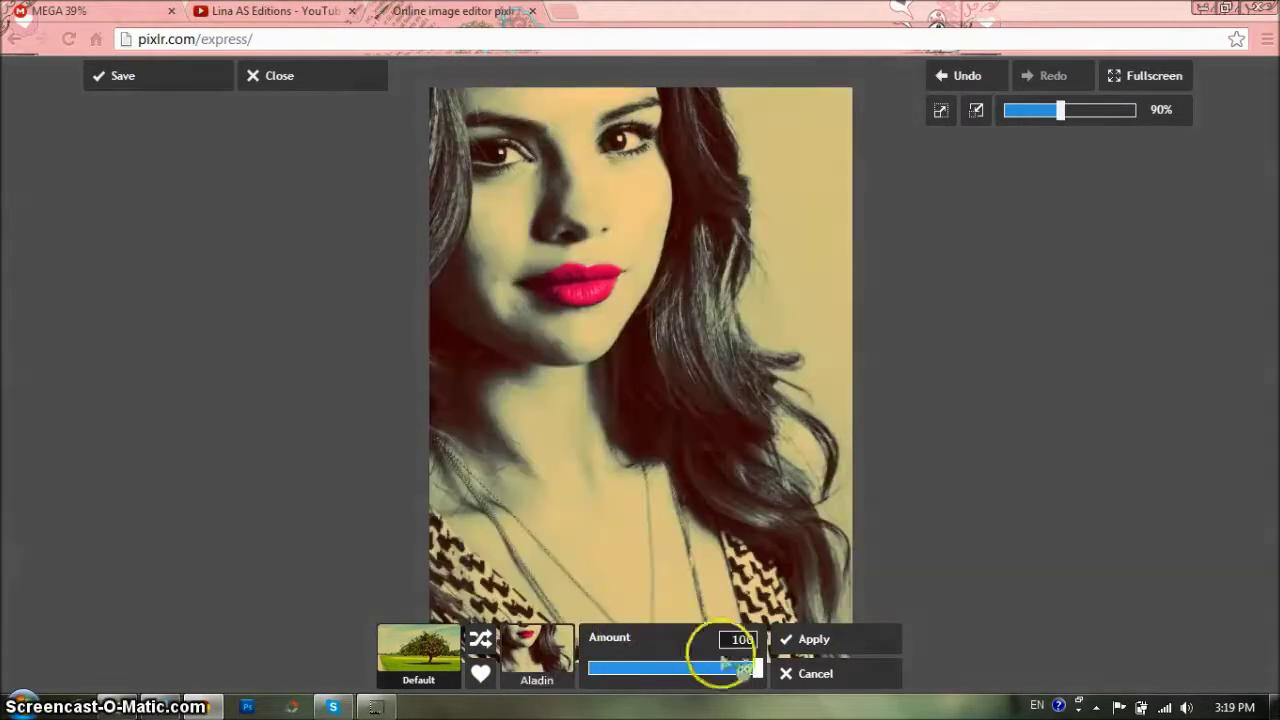
pyautogui.moveTo(757, 668); pyautogui.dragTo(594, 670)
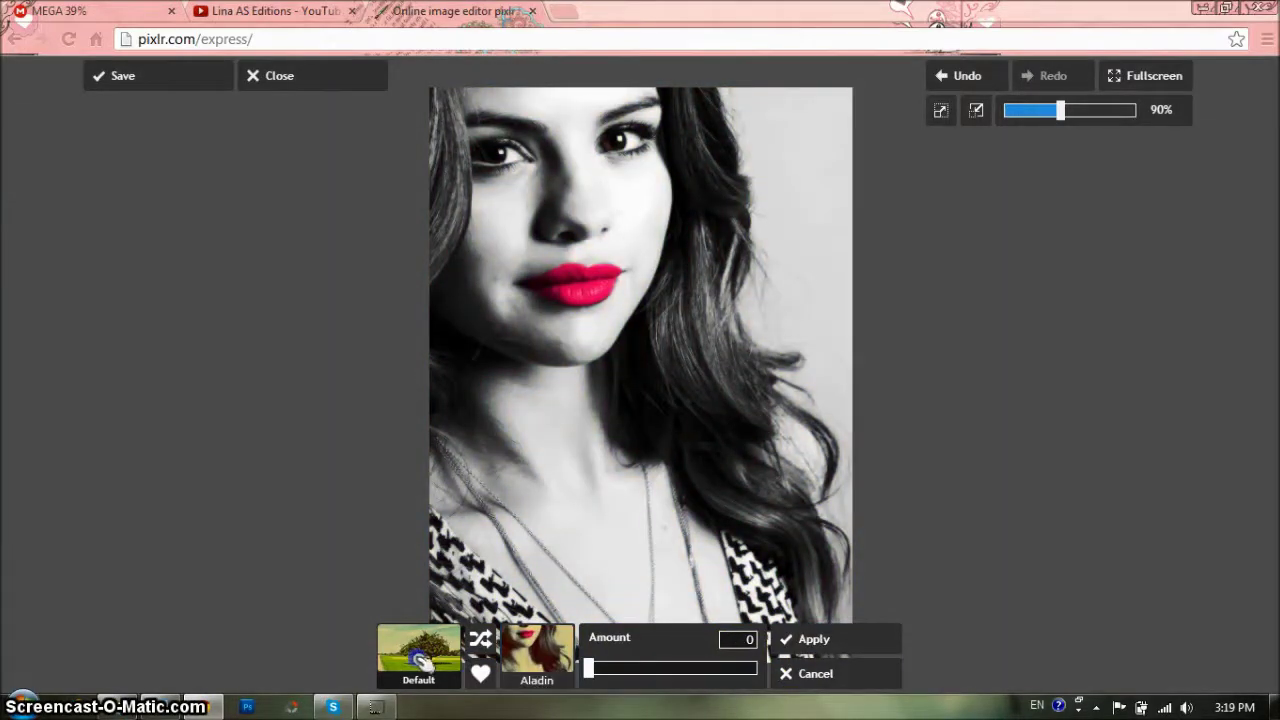
# Select the Anne effect for the portrait and set its amount to 100.
pyautogui.click(536, 652)
pyautogui.click(320, 555)
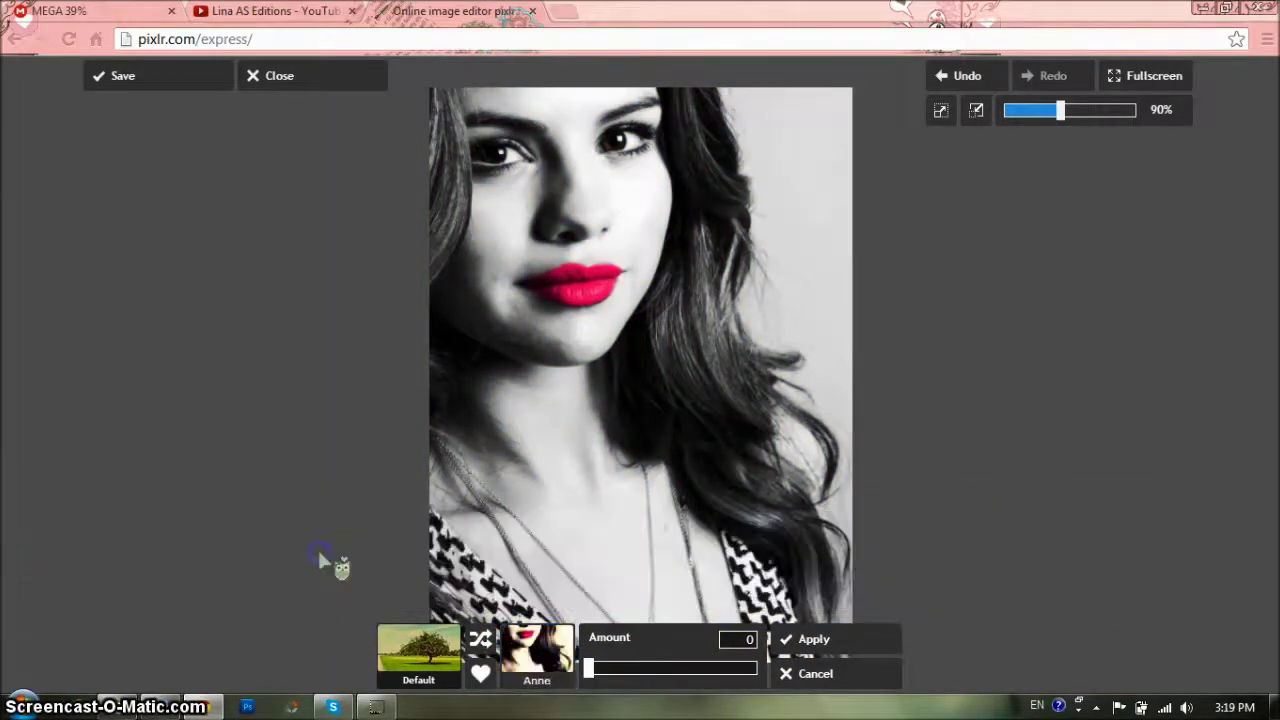
pyautogui.click(530, 650)
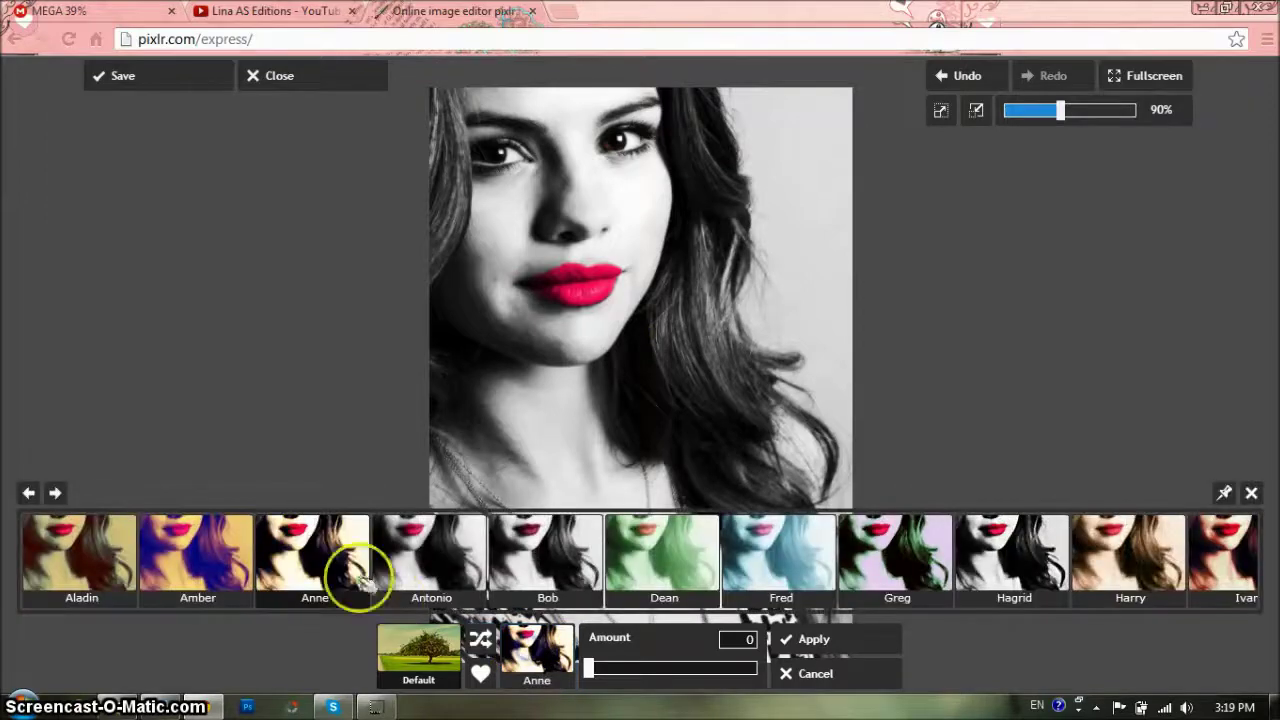
pyautogui.click(592, 669)
pyautogui.moveTo(762, 660); pyautogui.dragTo(765, 662)
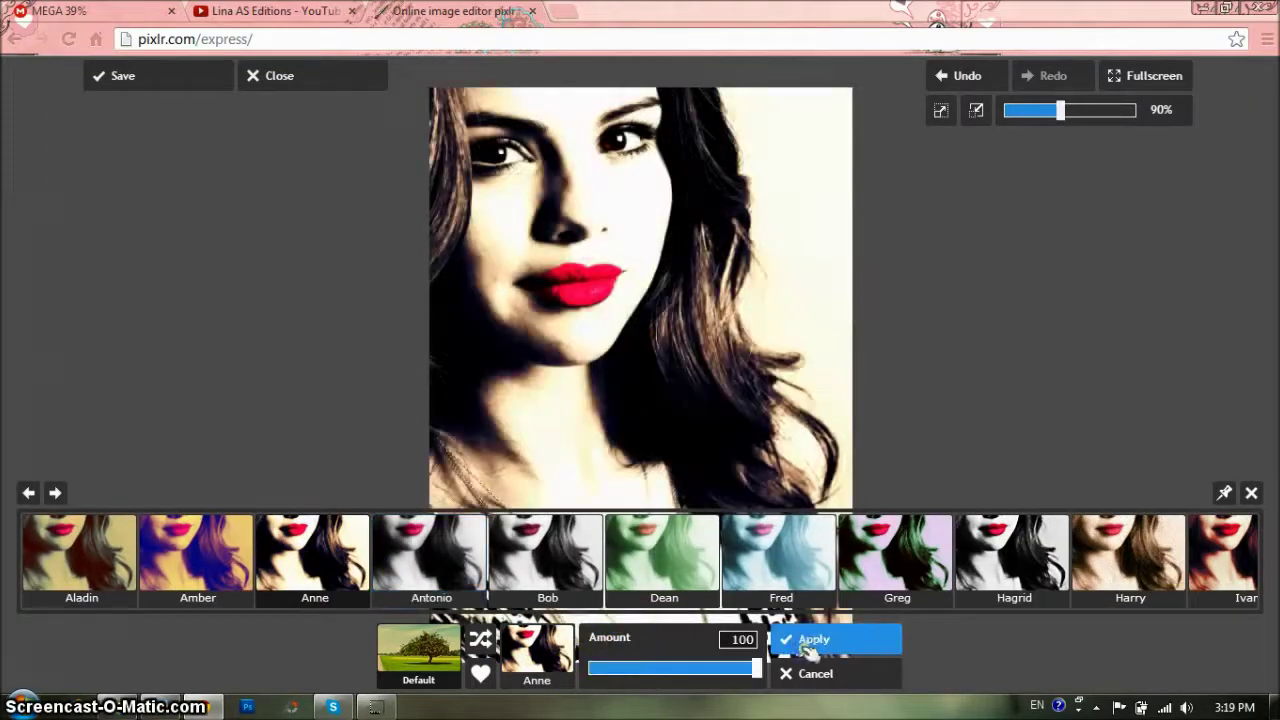
# Try the Ivan effect for comparison, return to Anne and apply it to the portrait.
pyautogui.click(1230, 516)
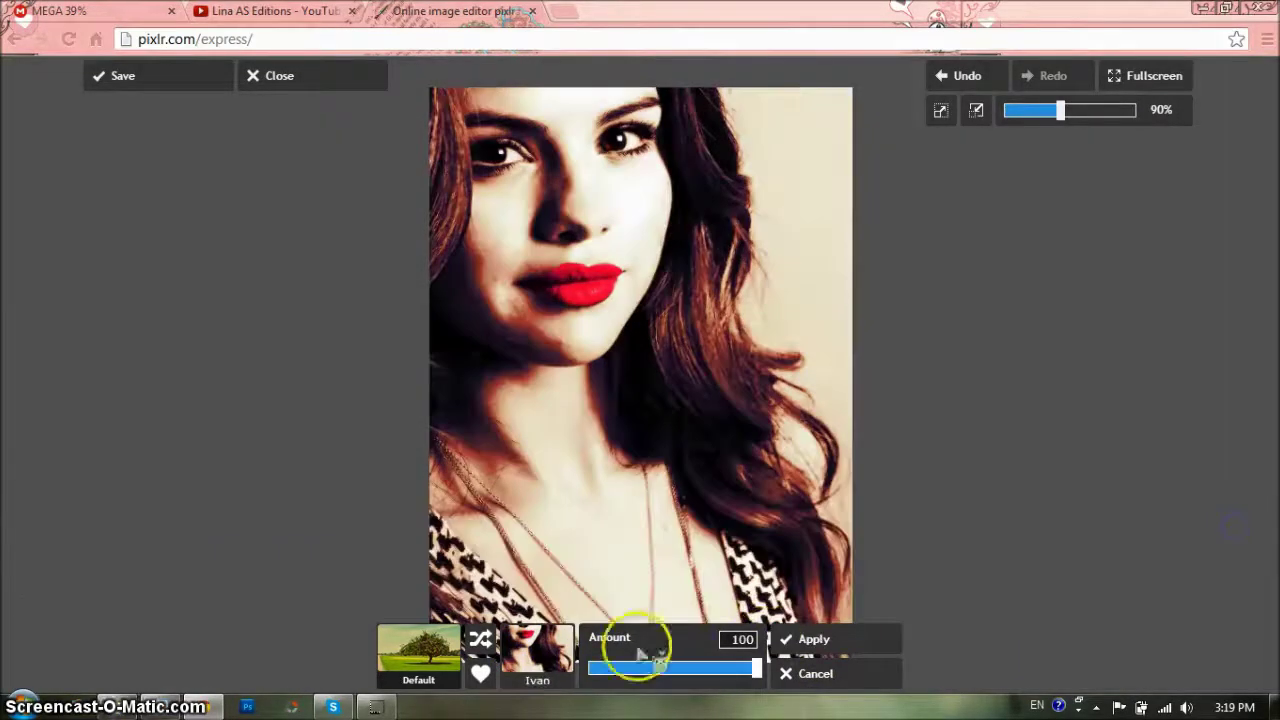
pyautogui.click(533, 655)
pyautogui.click(305, 560)
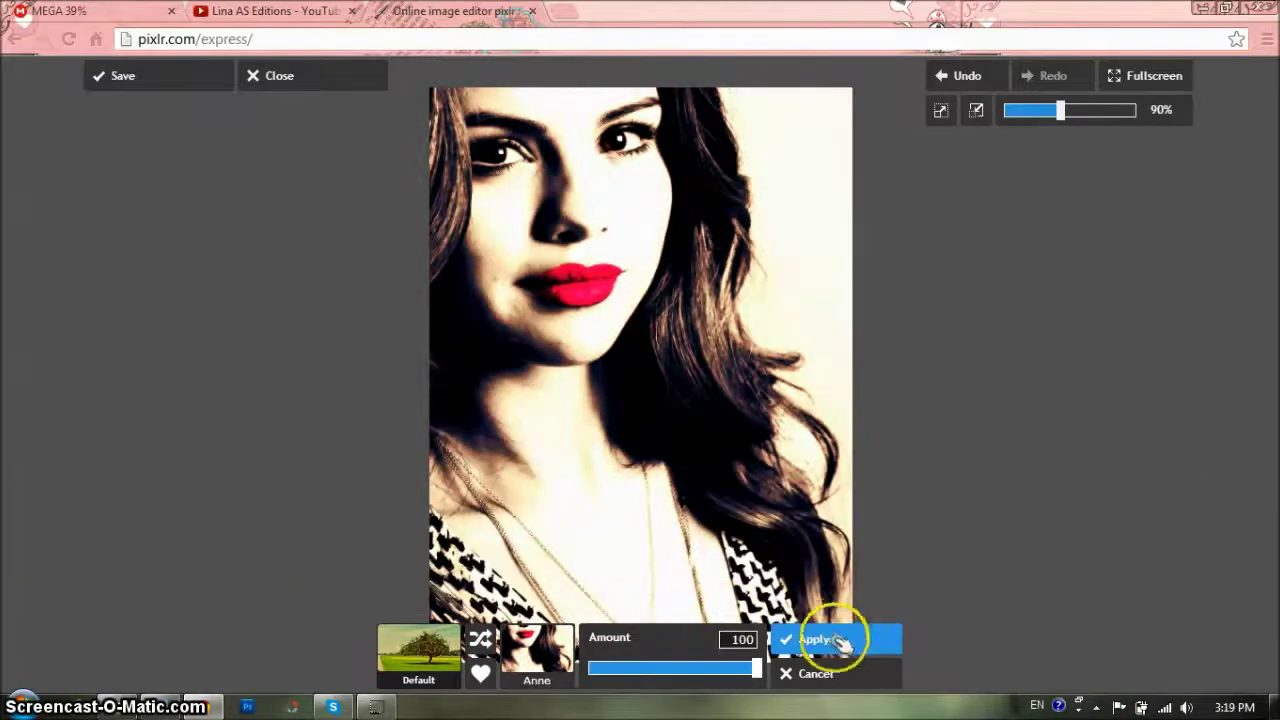
pyautogui.click(812, 638)
# Try effects from the Subtle and Soft sets on the portrait and discard them.
pyautogui.click(403, 590)
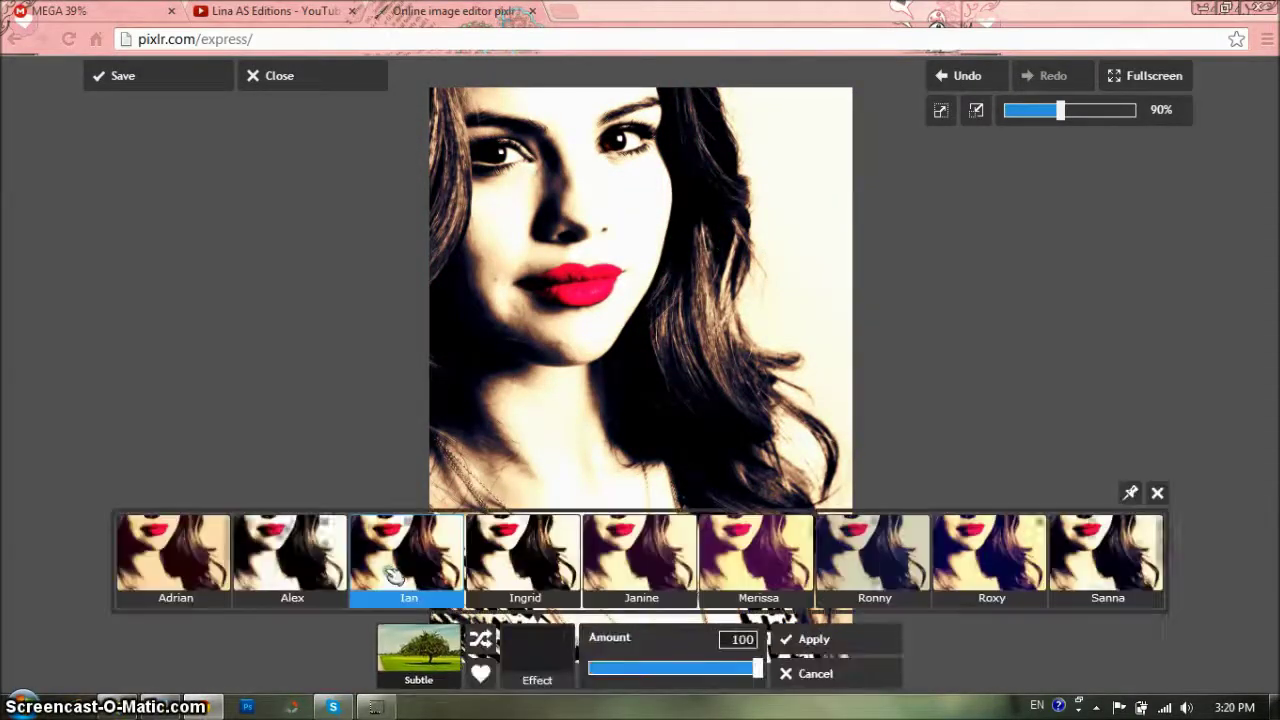
pyautogui.click(1100, 545)
pyautogui.click(815, 673)
pyautogui.click(316, 570)
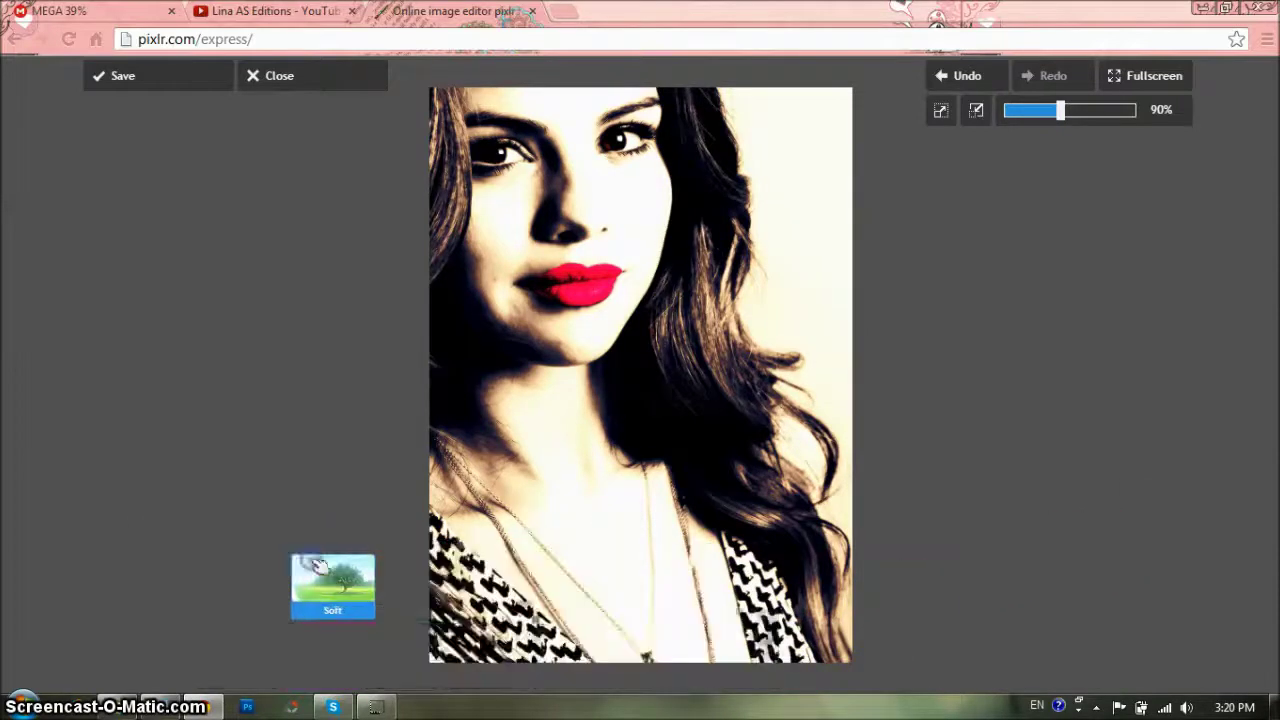
pyautogui.click(345, 555)
pyautogui.click(778, 550)
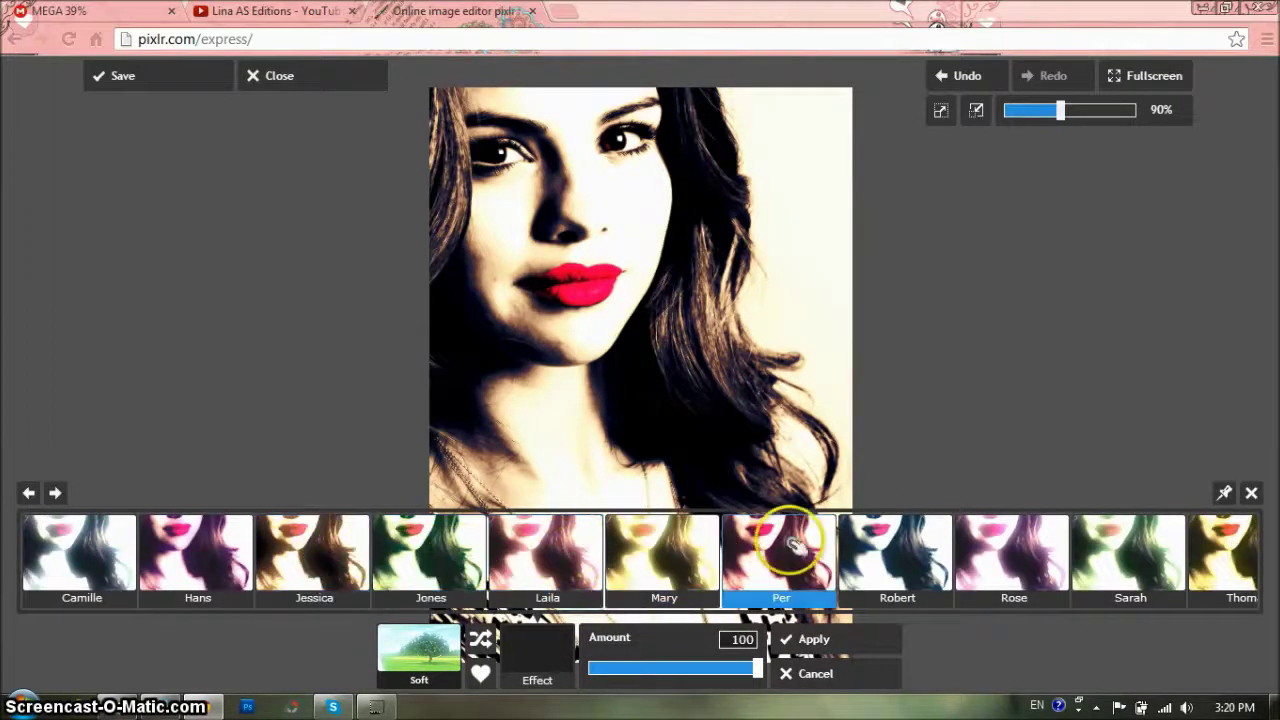
pyautogui.click(843, 673)
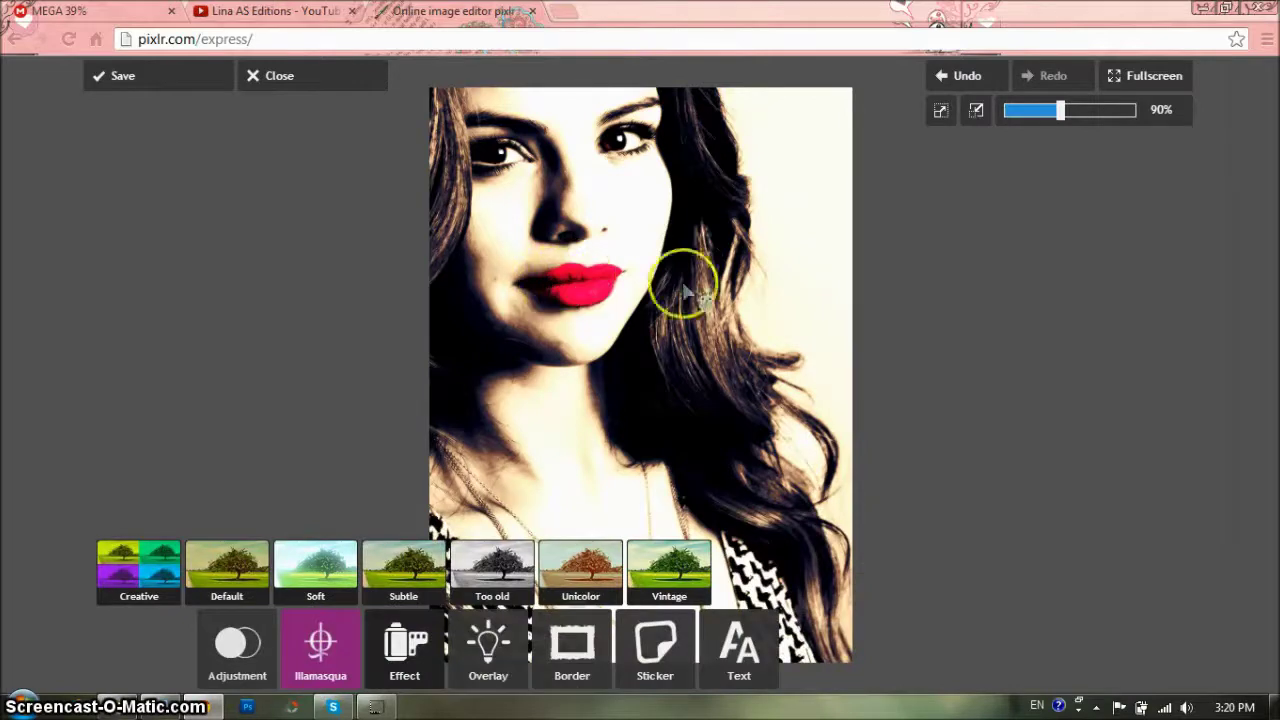
pyautogui.click(500, 645)
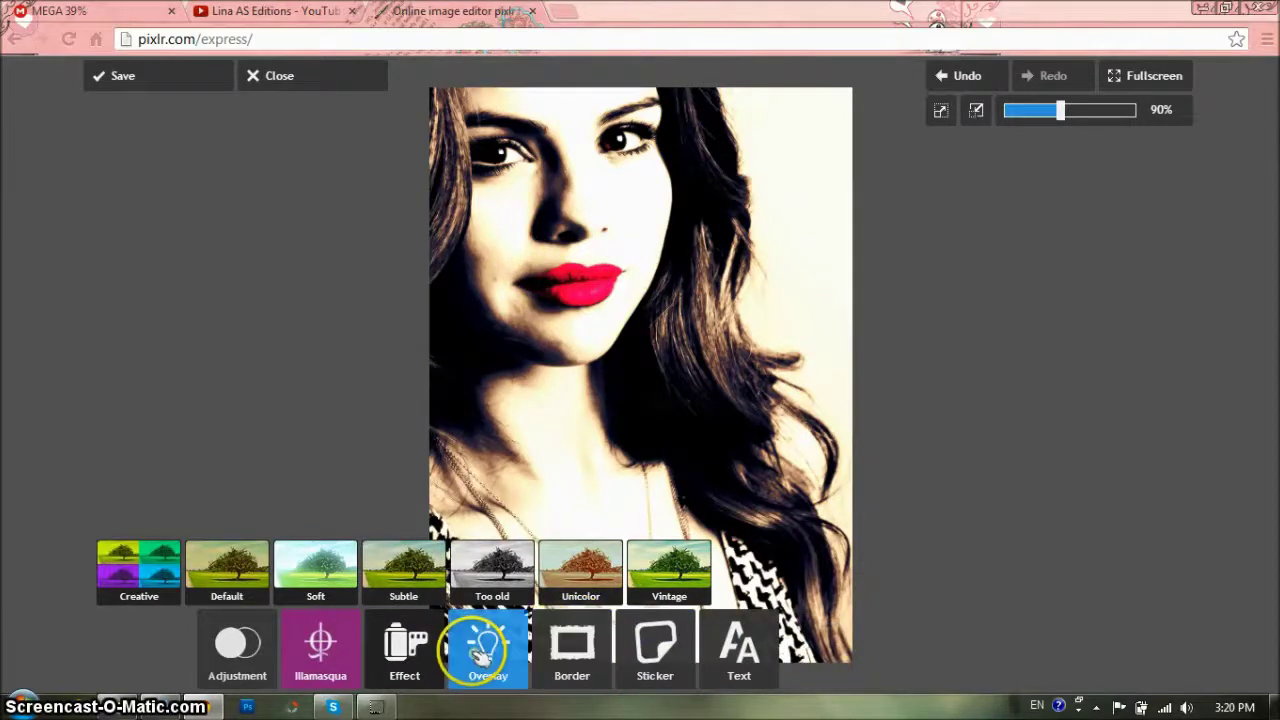
pyautogui.click(655, 648)
pyautogui.click(740, 650)
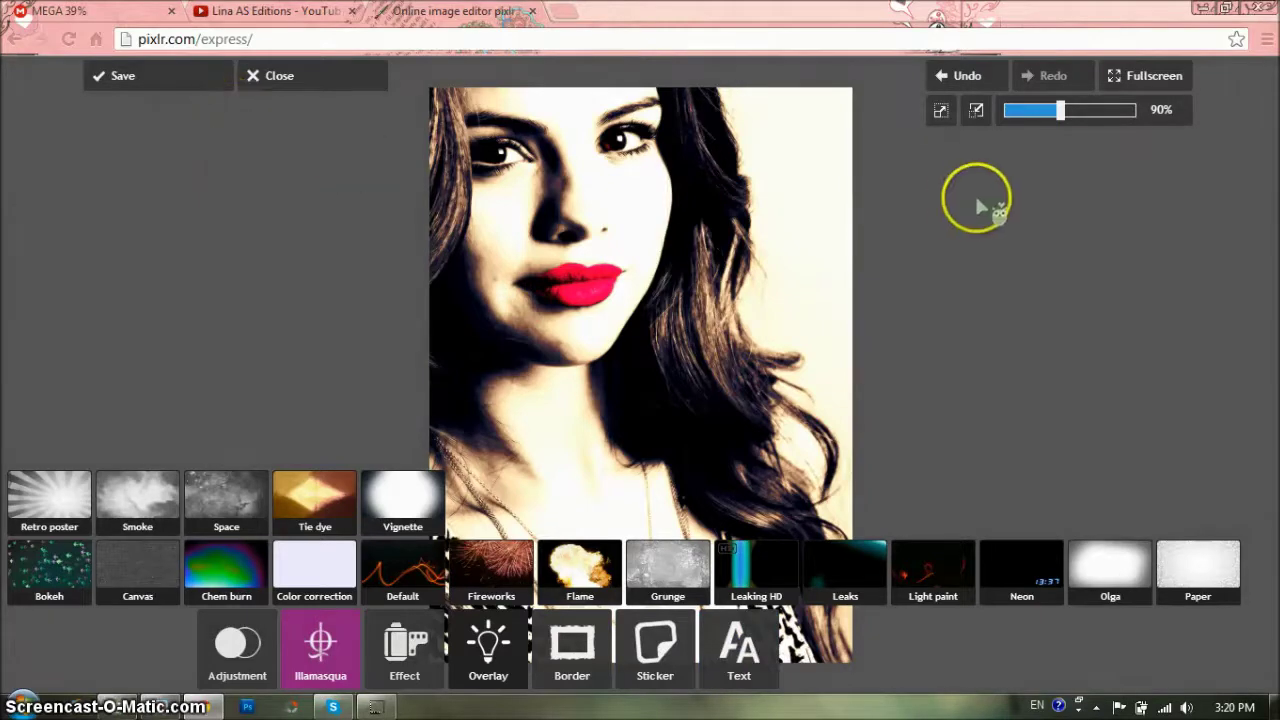
pyautogui.moveTo(1062, 118)
pyautogui.mouseDown()
pyautogui.moveTo(1012, 118)
pyautogui.moveTo(1068, 123)
pyautogui.mouseUp()
# Save the image under the name Color Splash Tuto at quality 100.
pyautogui.click(171, 84)
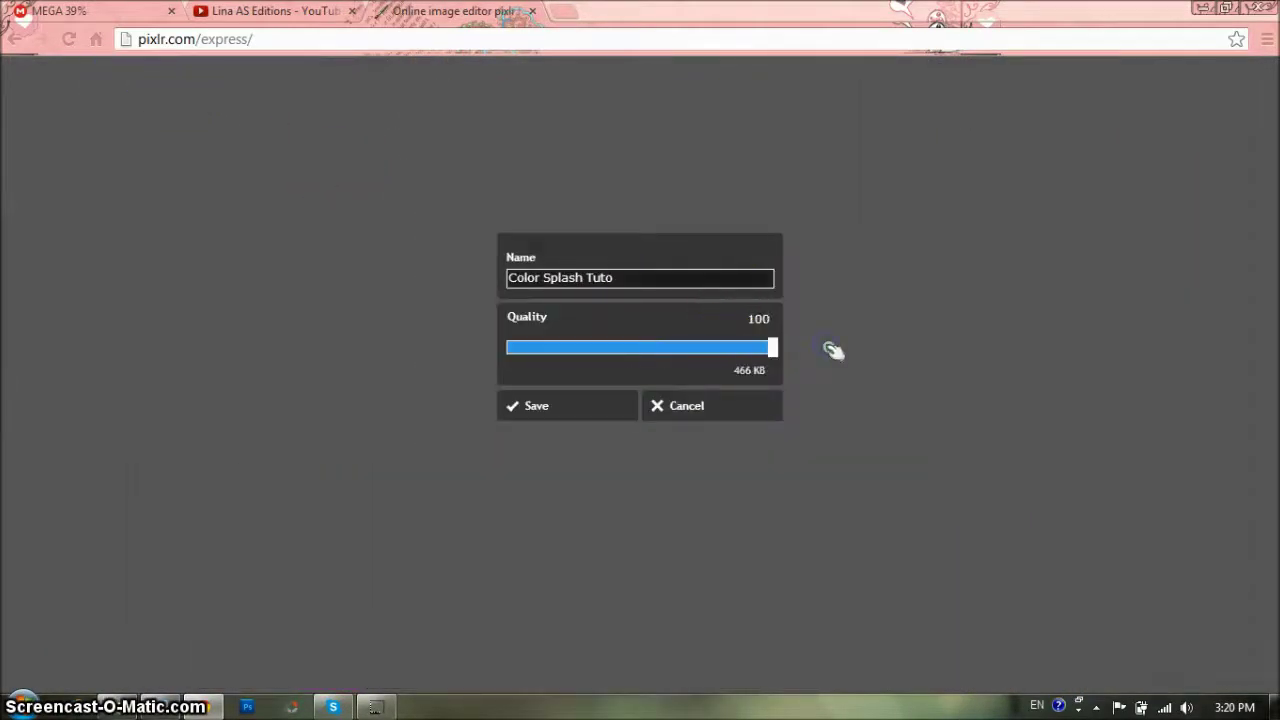
pyautogui.click(597, 413)
pyautogui.press('Return')
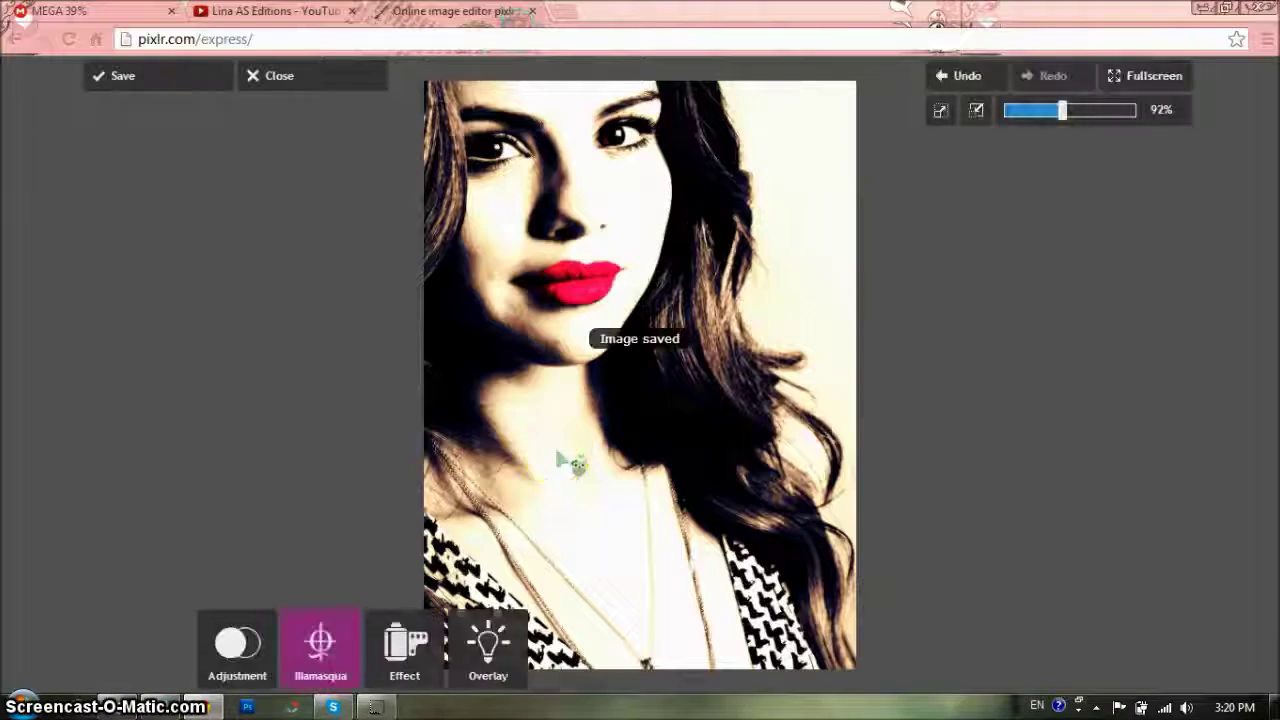
# Switch to the Downloads folder in Windows Explorer and view the saved Color Splash Tuto image.
pyautogui.click(118, 705)
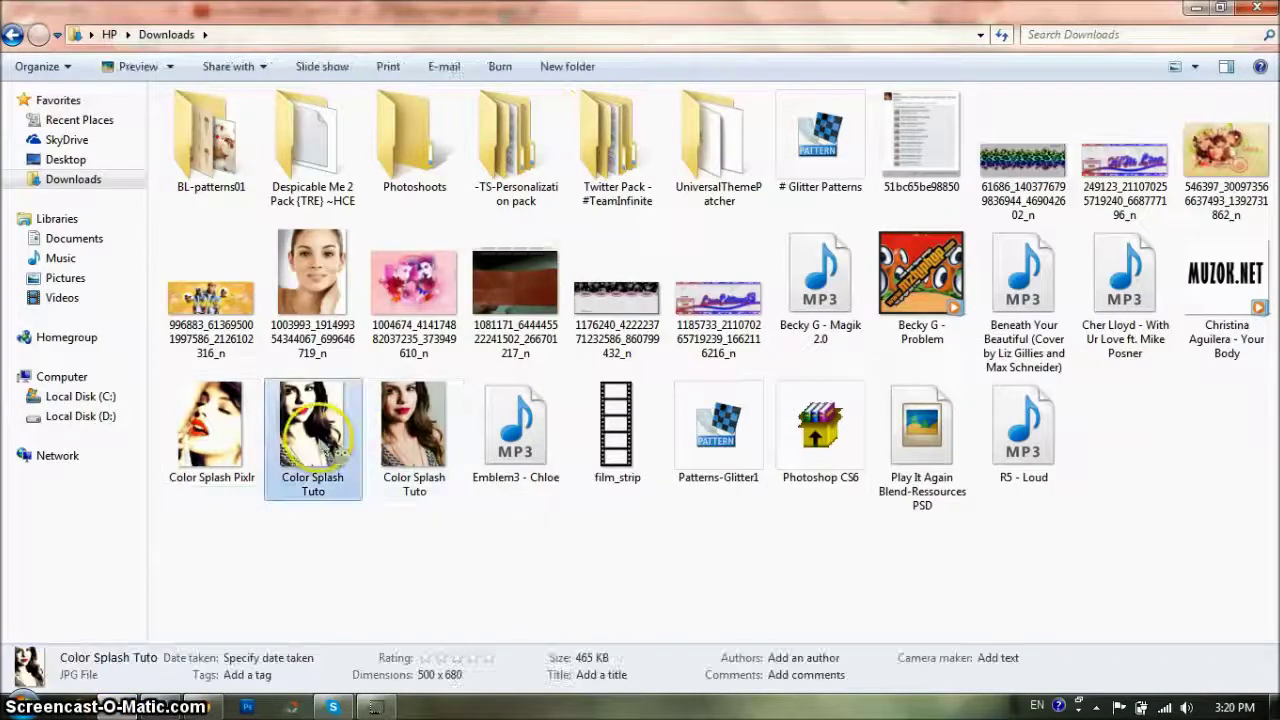
pyautogui.doubleClick(312, 425)
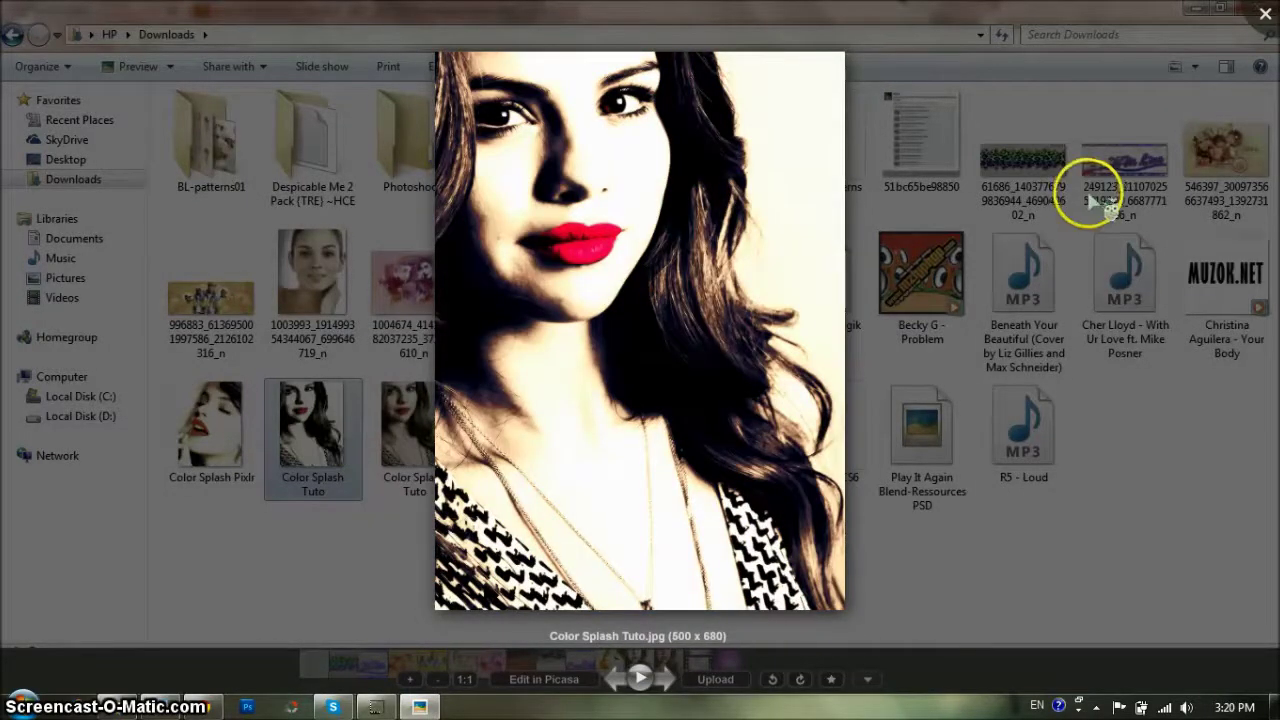
pyautogui.click(1266, 14)
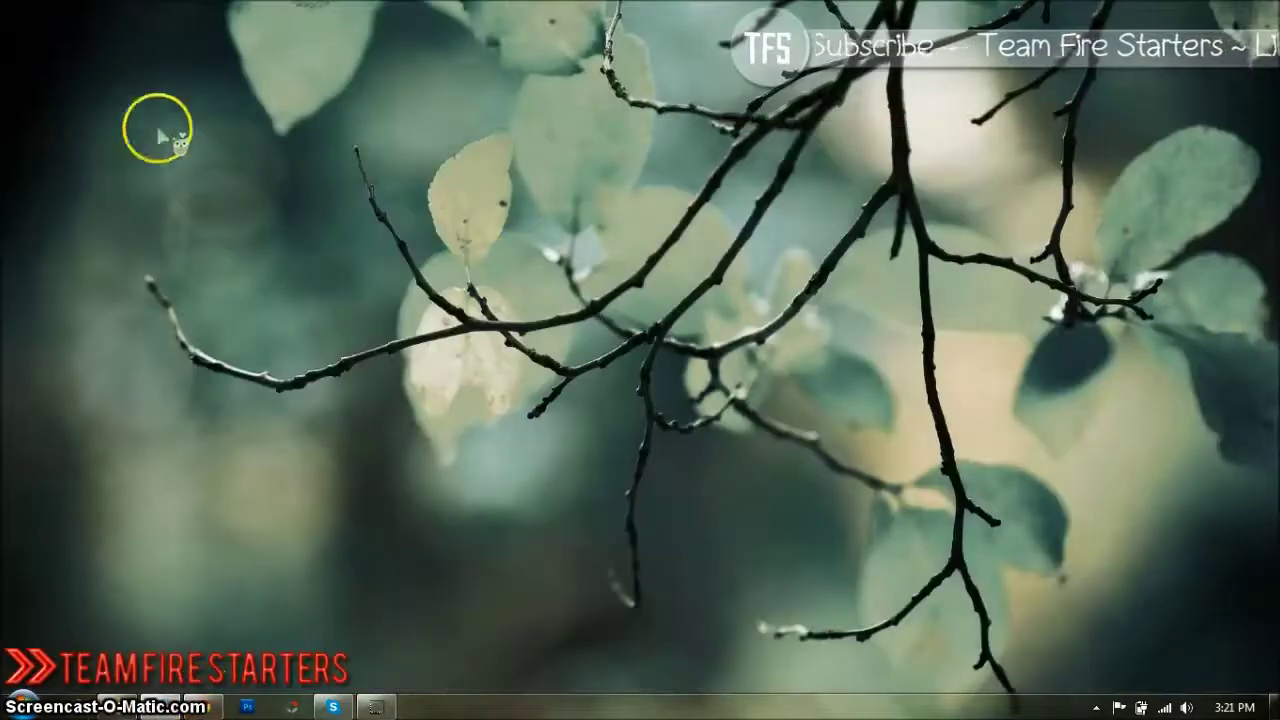
pyautogui.moveTo(99, 130); pyautogui.dragTo(1165, 640)
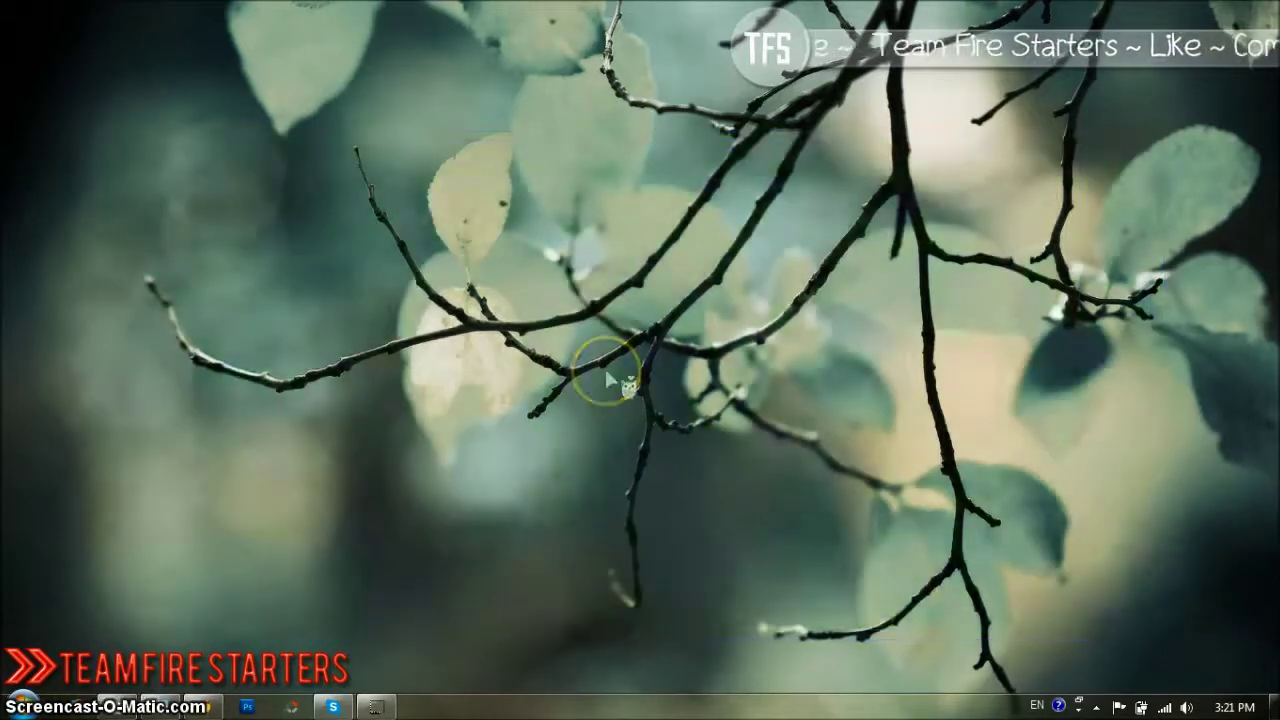